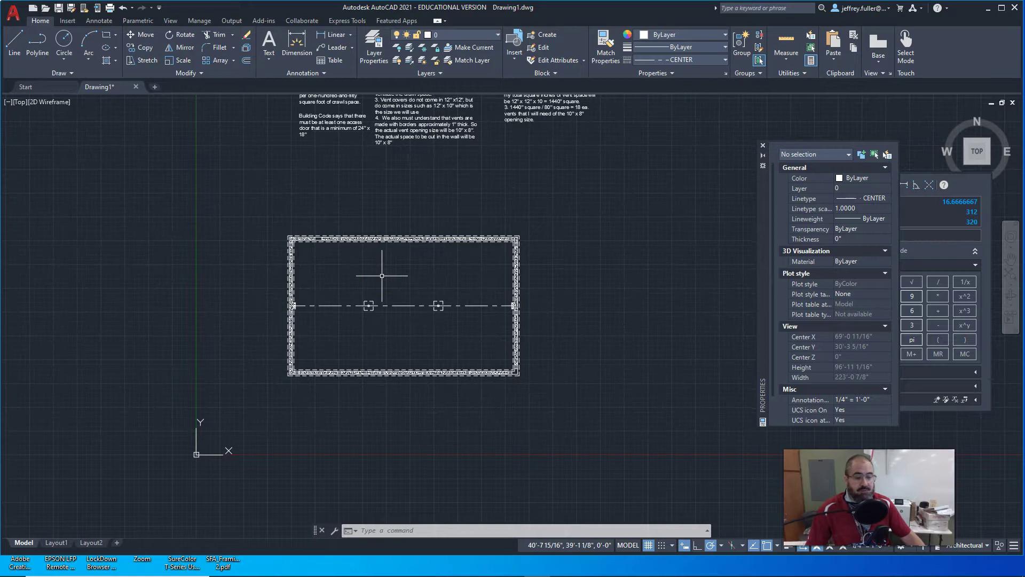
scroll(364, 278, up, 3)
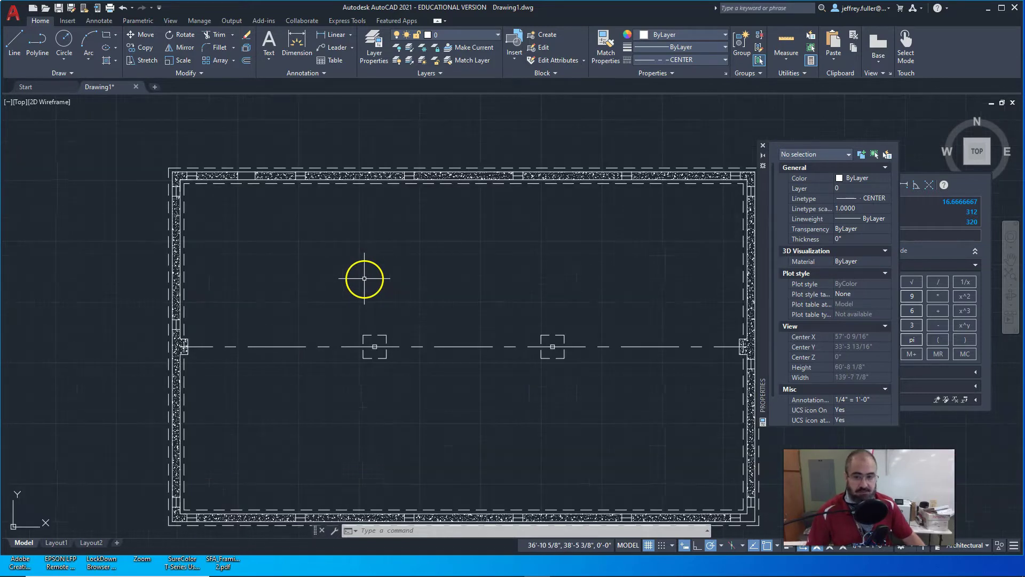
scroll(363, 283, down, 2)
scroll(357, 258, up, 2)
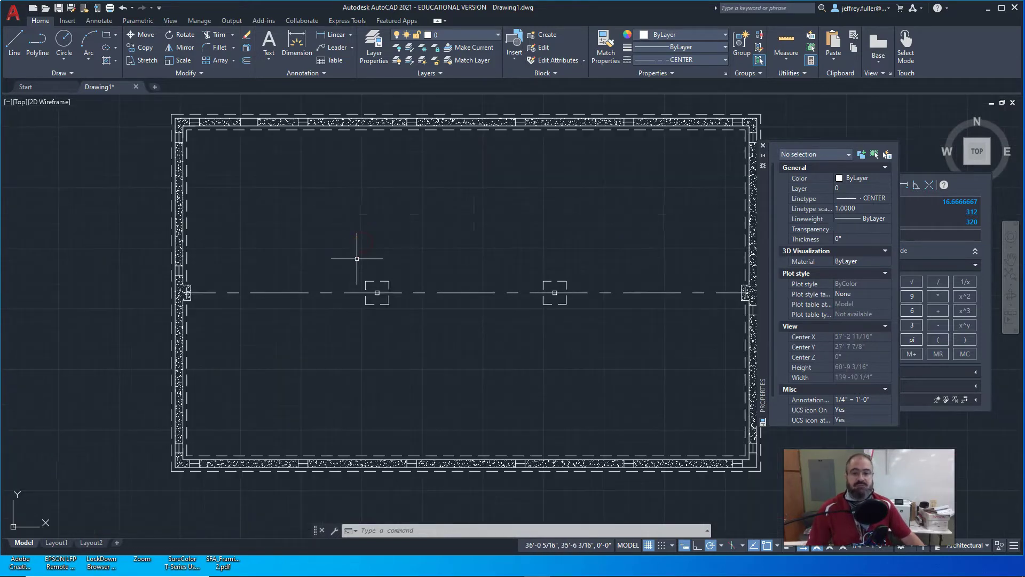
middle_drag(354, 248, 327, 244)
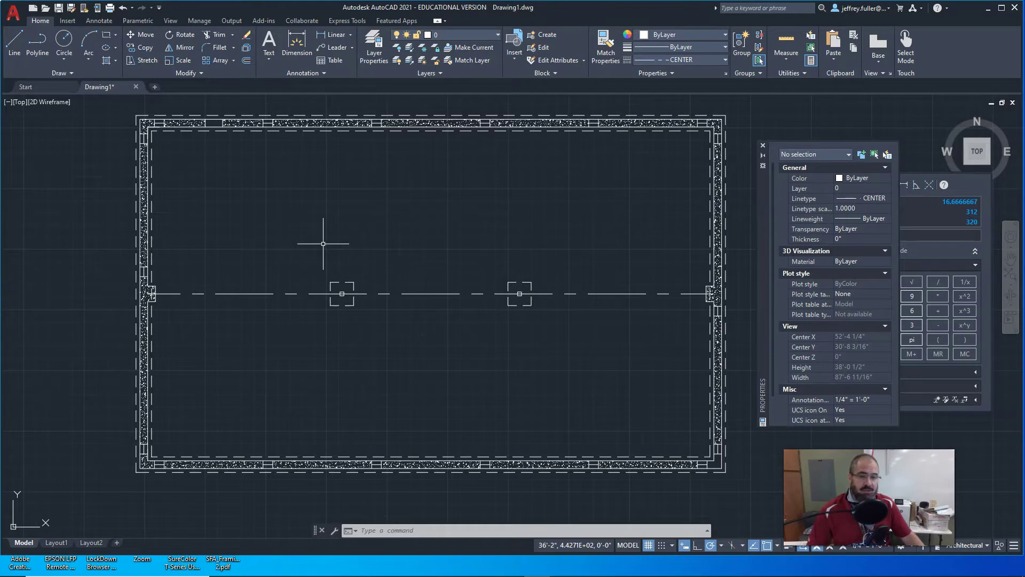
mouse_move(320, 190)
middle_down()
mouse_move(316, 213)
mouse_move(316, 191)
middle_up()
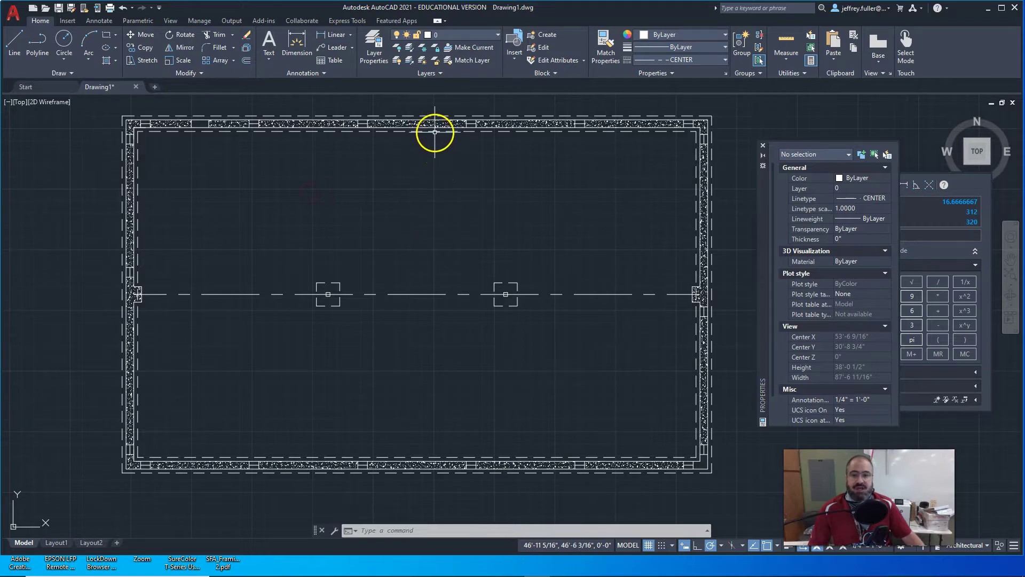
mouse_move(435, 130)
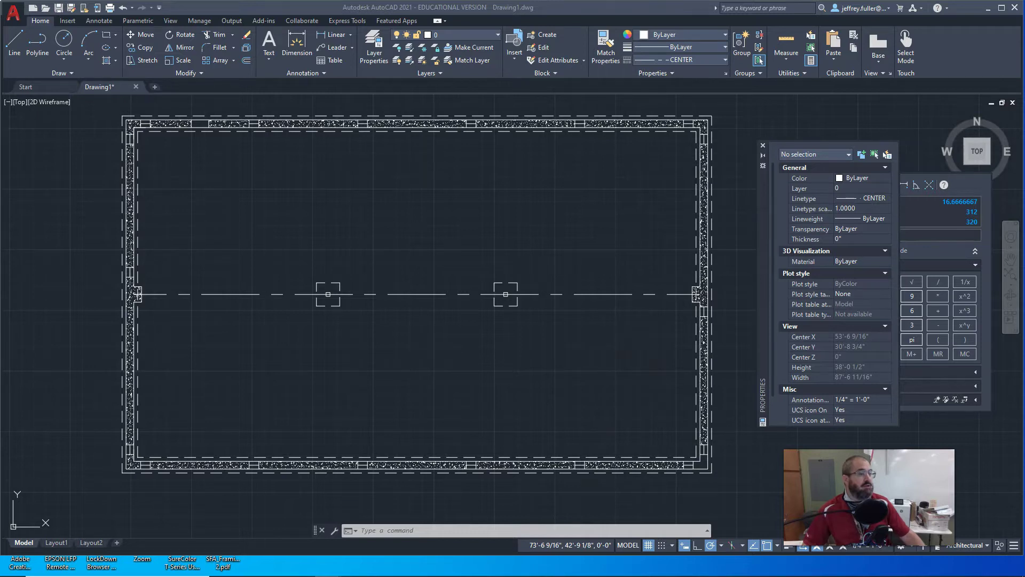
- Switch to the browser's stem wall image results and examine the stem-wall section diagram and the Stem Wall Foundation Engineering photo
key(alt+Tab)
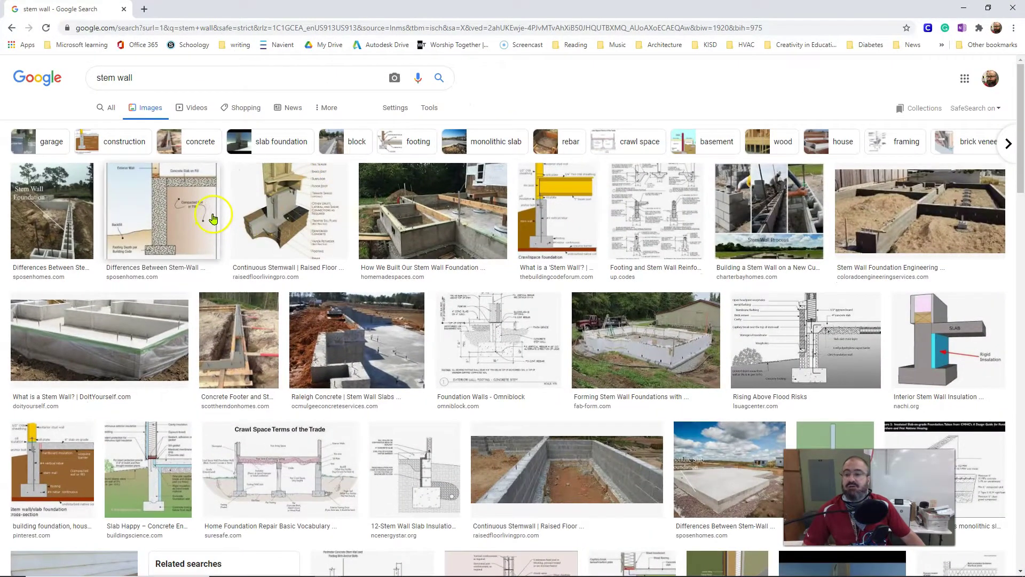
click(142, 201)
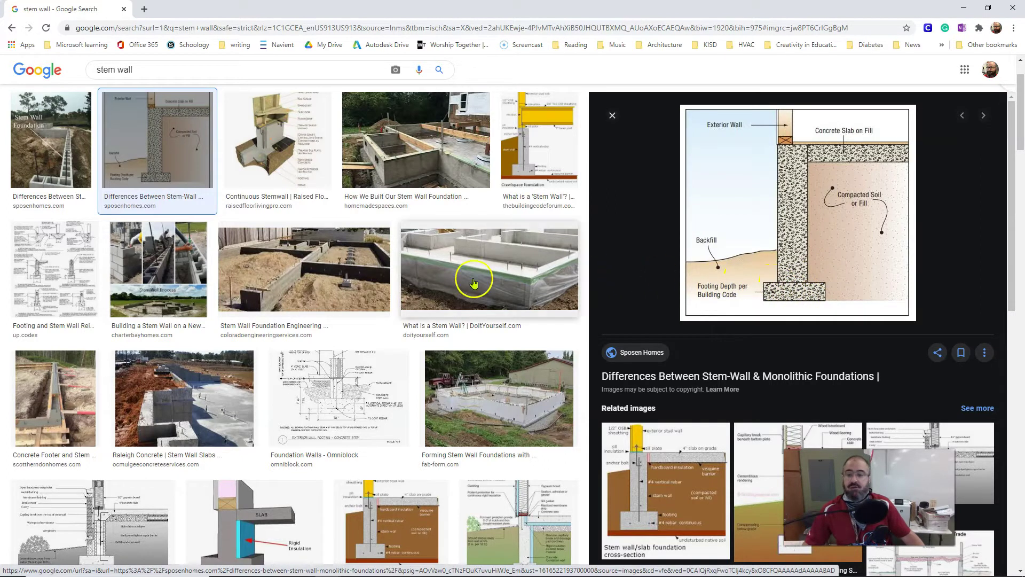
click(305, 267)
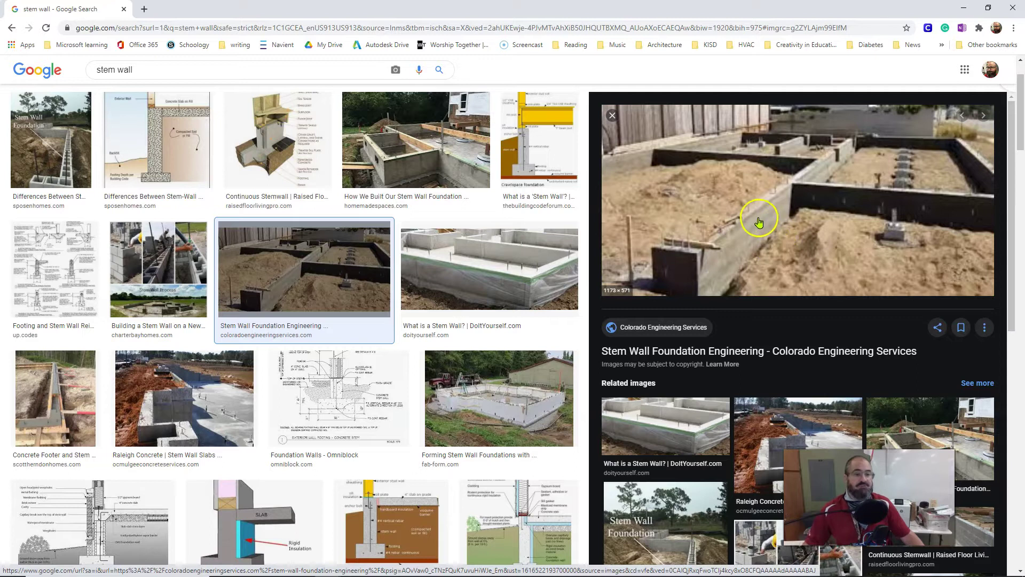
click(759, 222)
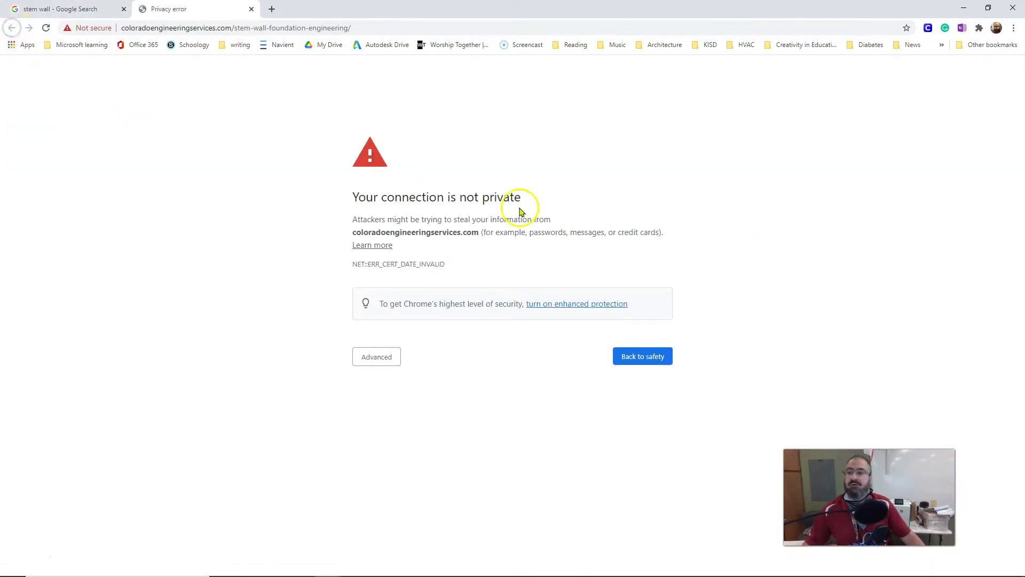
click(72, 8)
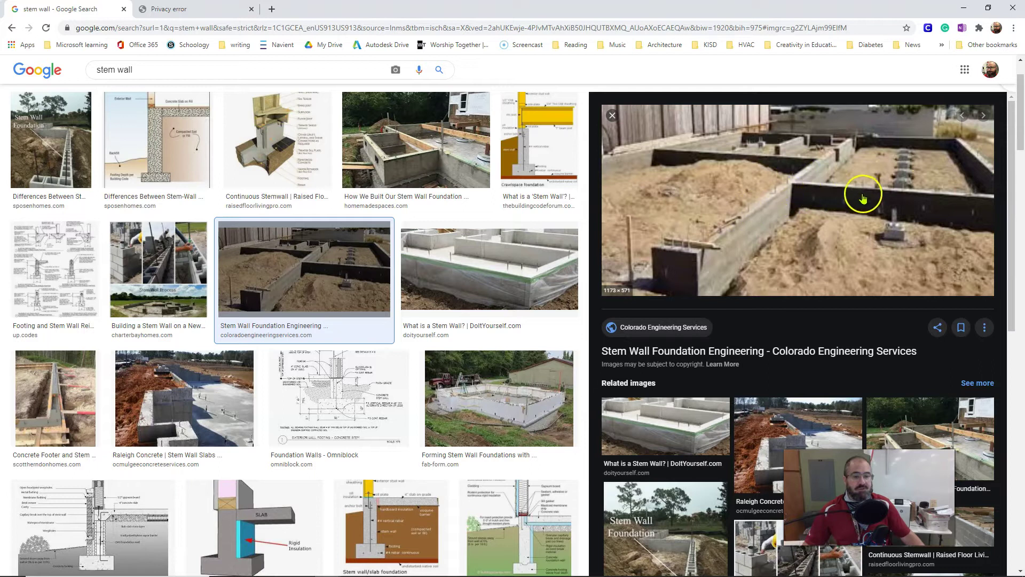
- Examine the Raleigh Concrete stem wall slab photo and the interior stem wall insulation drawing, and return to the AutoCAD foundation plan
click(193, 389)
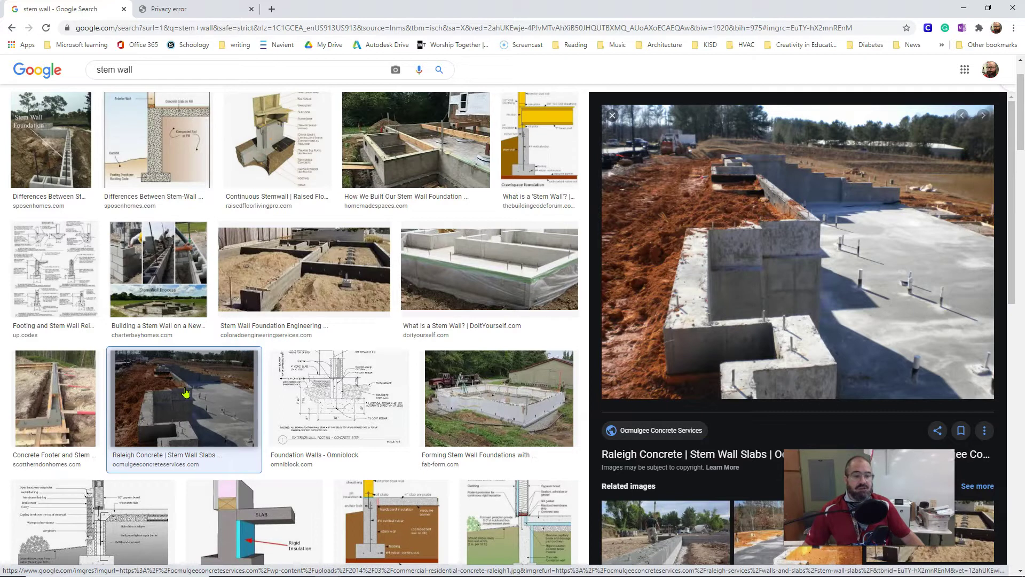
scroll(185, 392, down, 1)
click(220, 342)
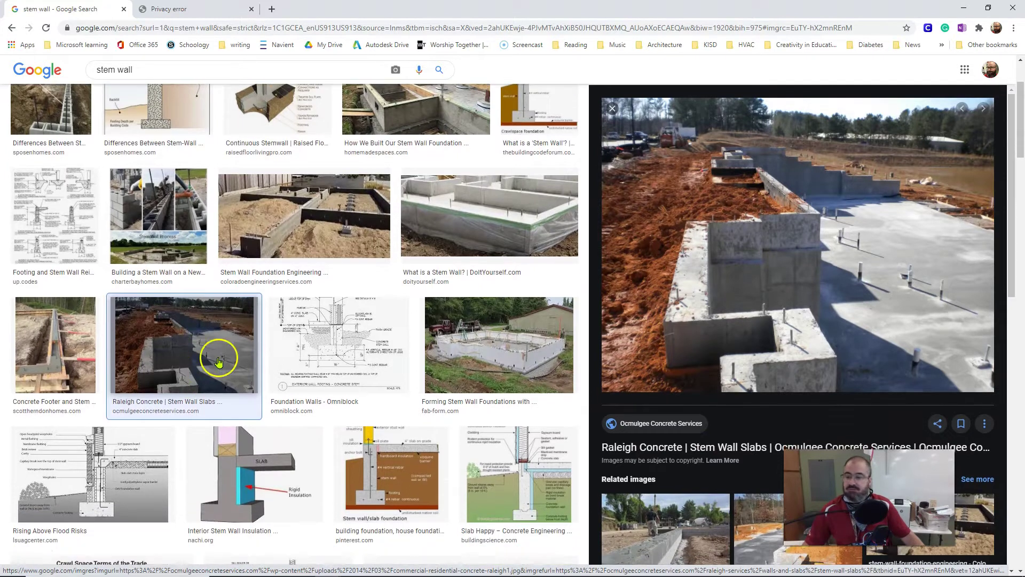
scroll(220, 342, down, 4)
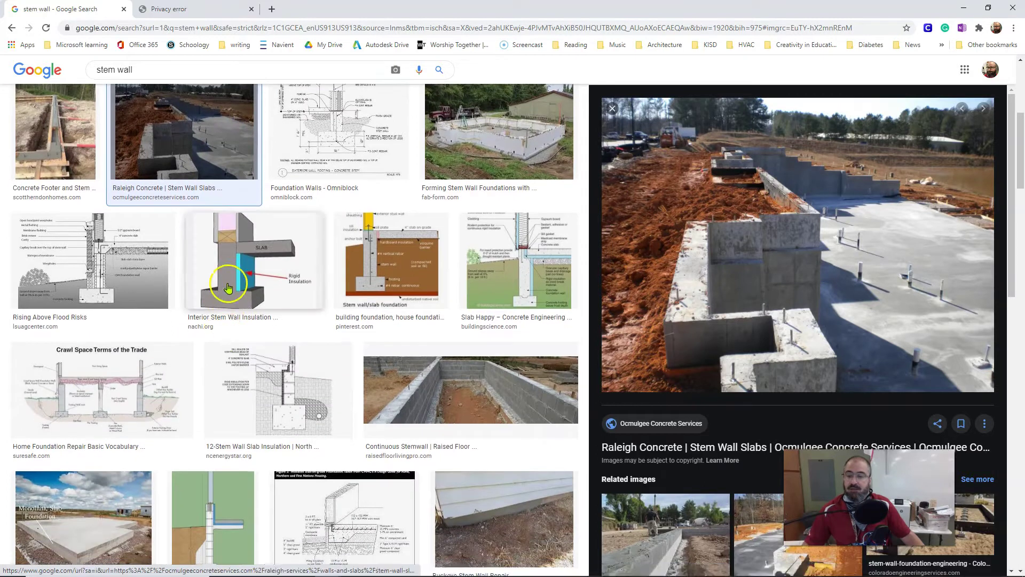
click(251, 267)
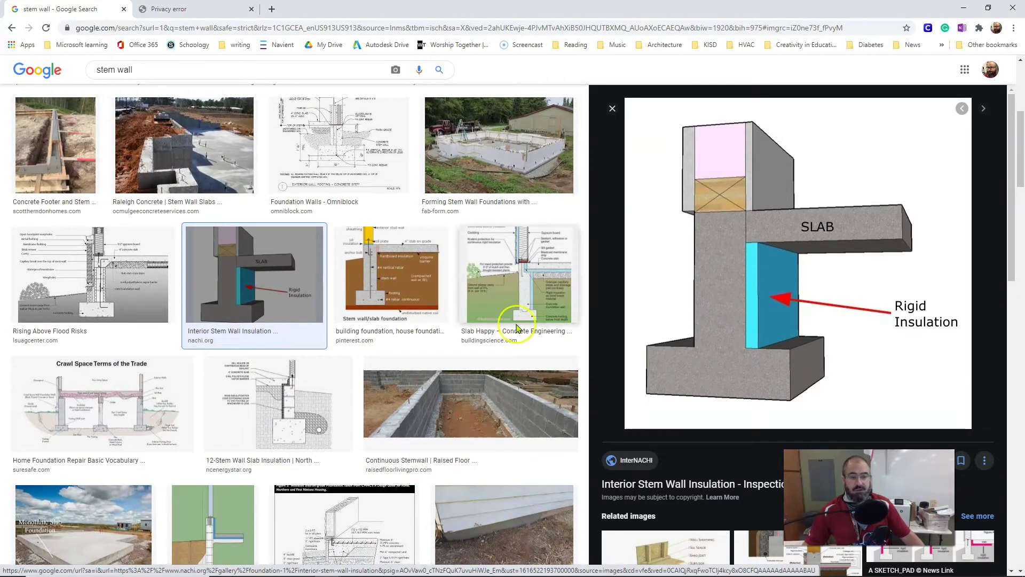
scroll(291, 291, down, 1)
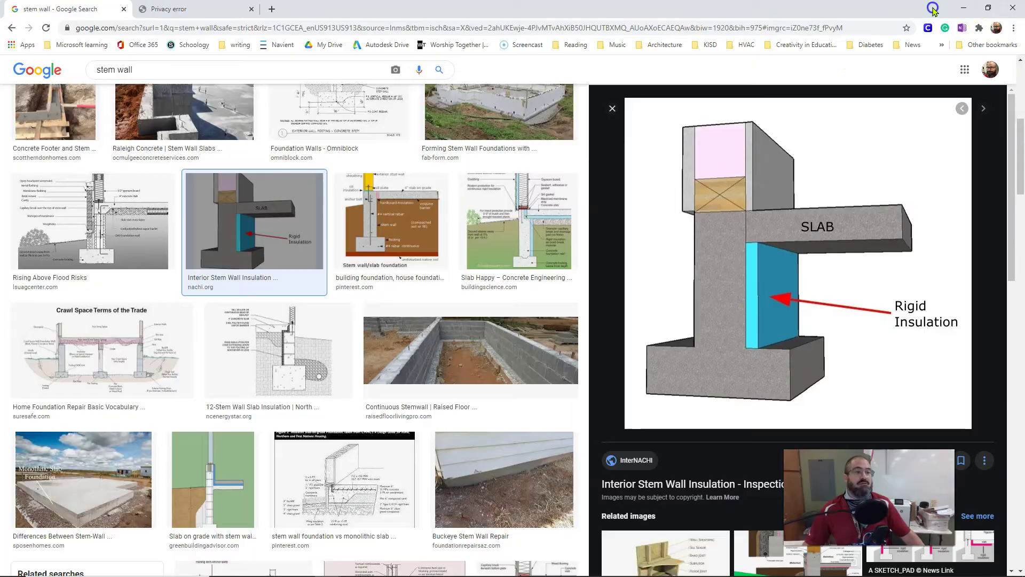
click(963, 7)
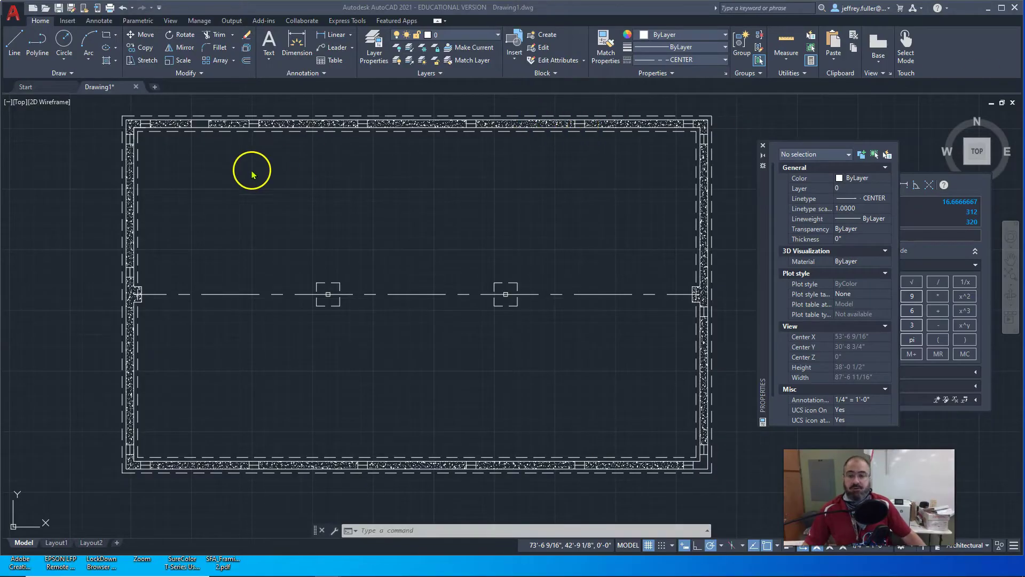
scroll(273, 139, up, 2)
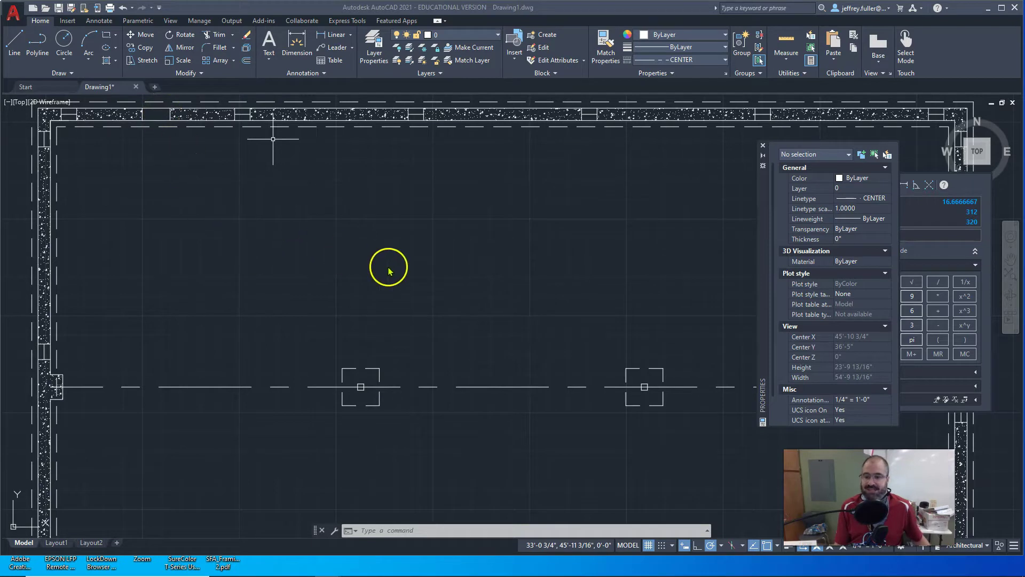
scroll(390, 261, down, 2)
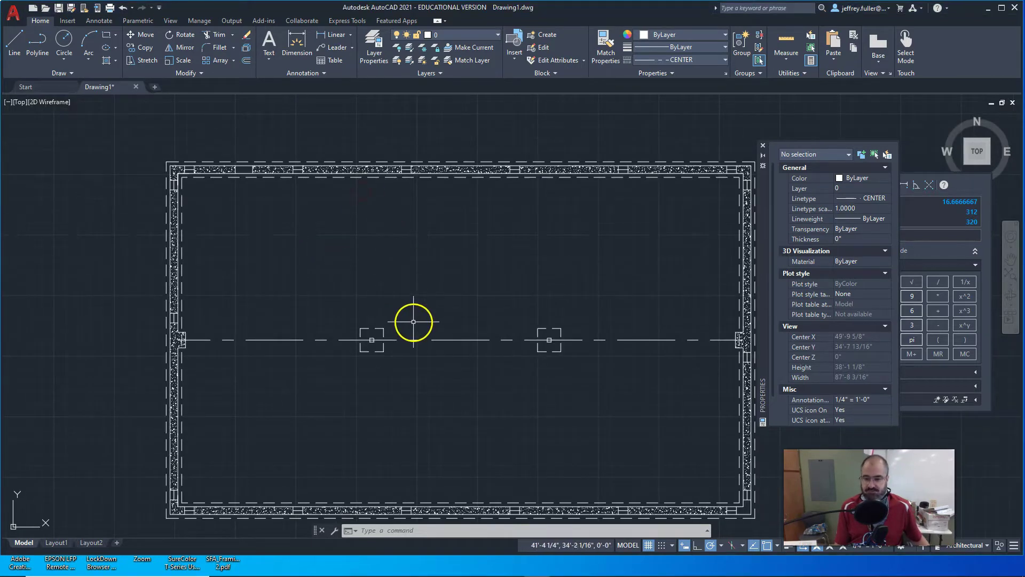
middle_drag(411, 321, 305, 245)
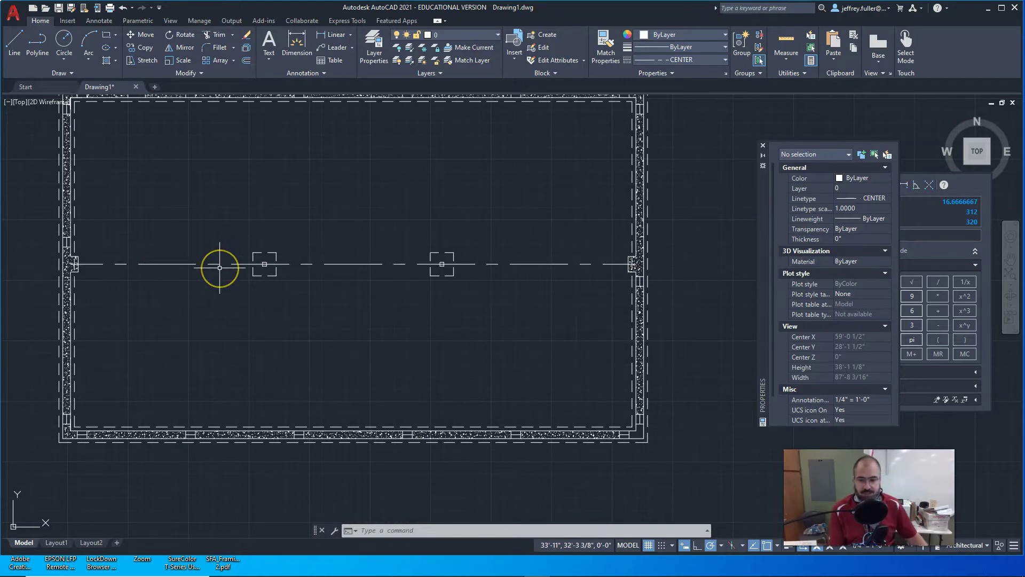
mouse_move(217, 263)
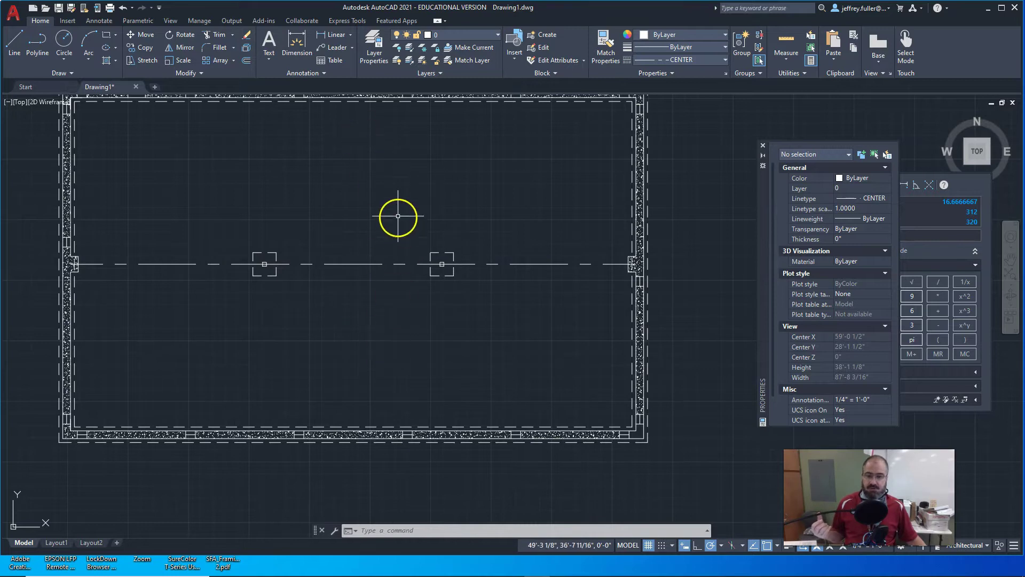
middle_drag(354, 300, 369, 276)
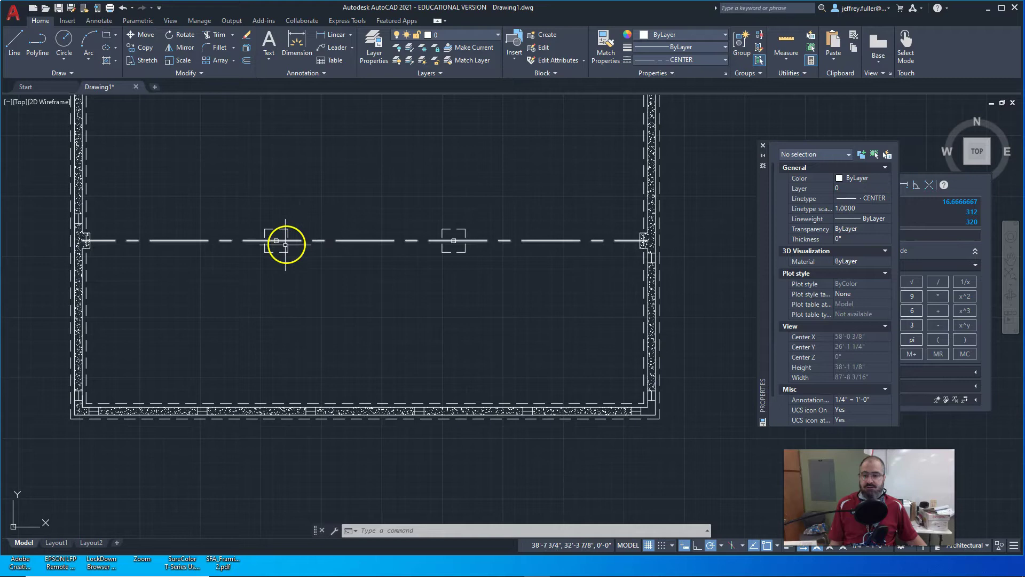
- Inspect the properties of the dashed footing square around the left pier on the center line, and clear the selection
scroll(283, 240, up, 4)
scroll(285, 249, up, 2)
middle_drag(284, 238, 327, 297)
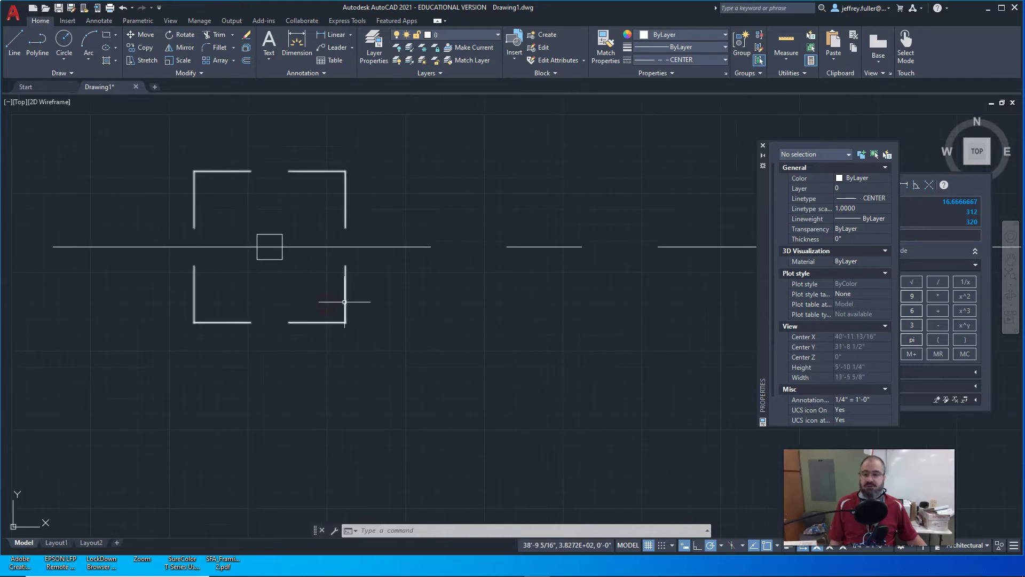
click(345, 302)
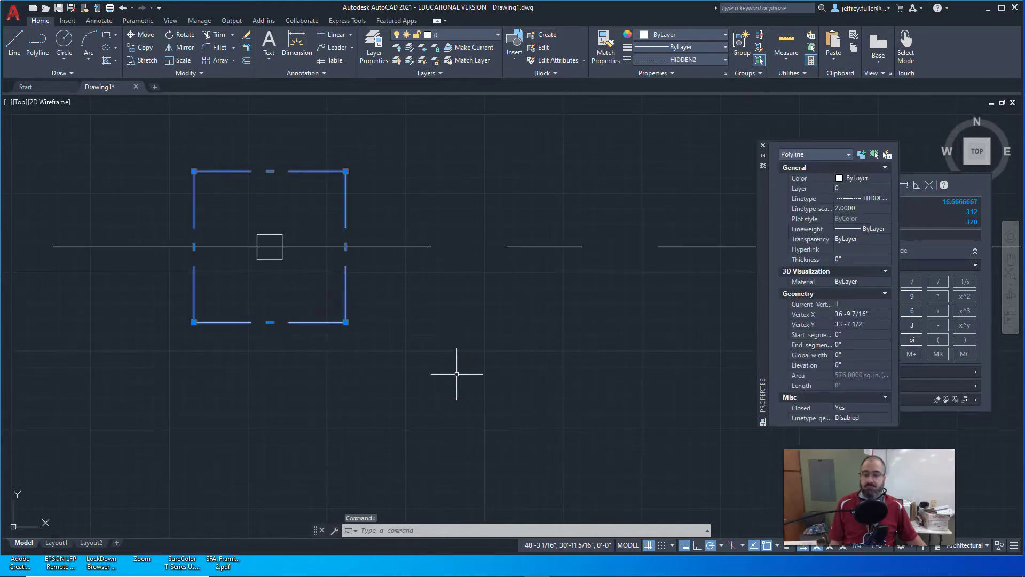
click(432, 371)
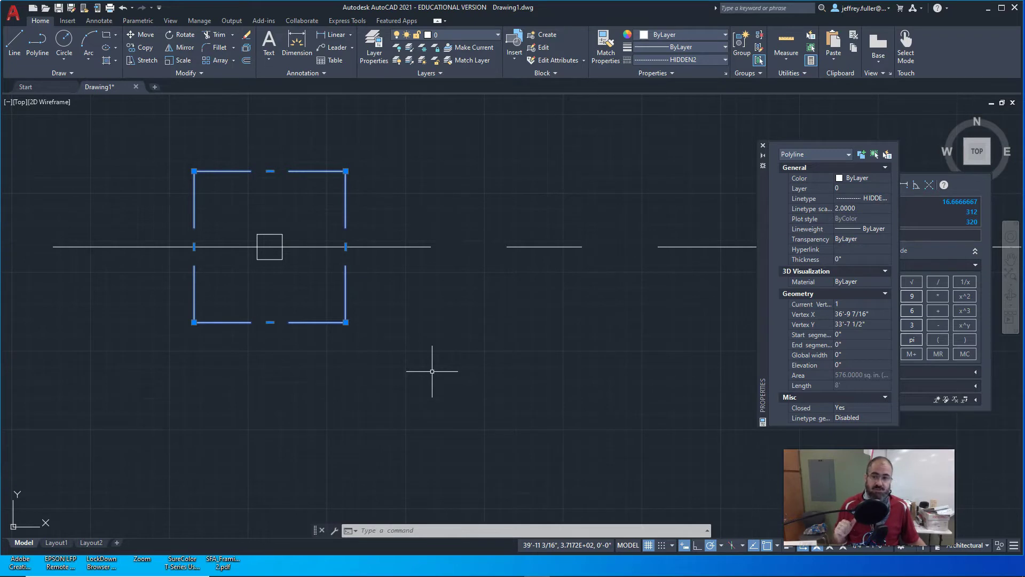
click(432, 371)
key(Escape)
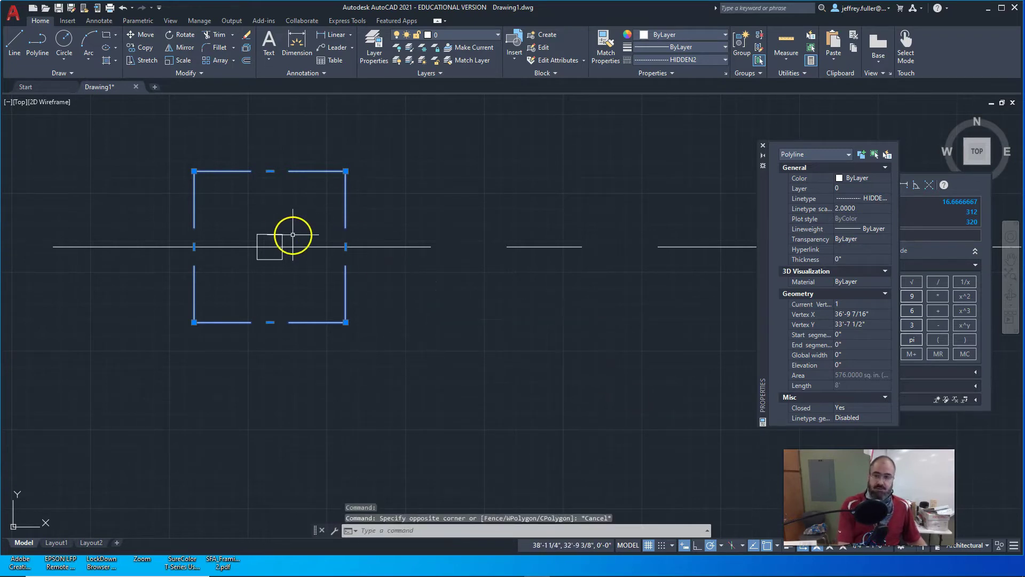
key(Escape)
- Inspect the properties of the small inner square of the left pier and its place in the whole plan, and clear the selection
click(274, 235)
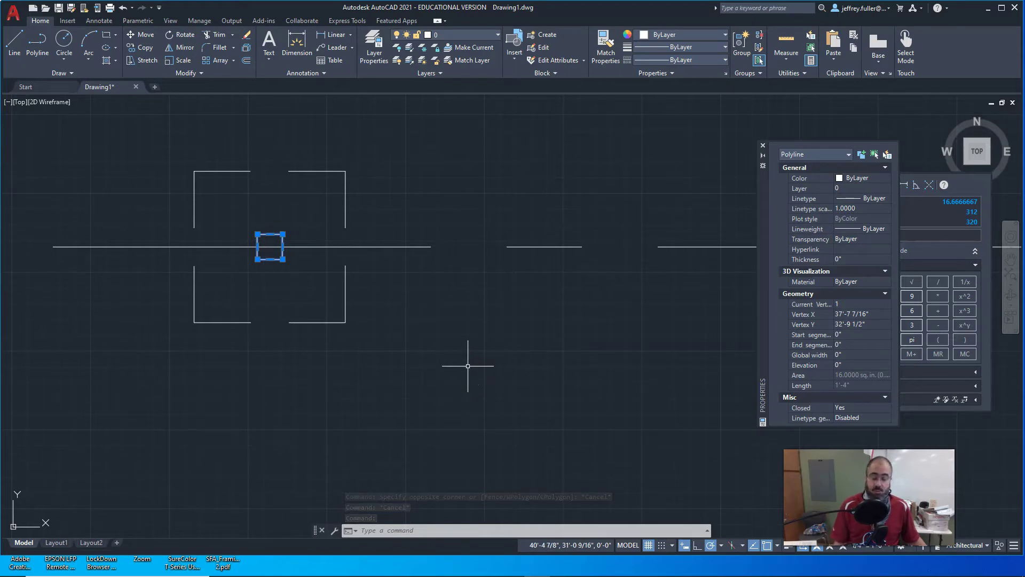
scroll(468, 367, down, 2)
scroll(512, 373, down, 2)
mouse_move(526, 375)
middle_down()
mouse_move(387, 371)
mouse_move(419, 368)
mouse_move(454, 390)
mouse_move(339, 384)
mouse_move(466, 337)
middle_up()
scroll(419, 368, down, 2)
scroll(392, 389, down, 2)
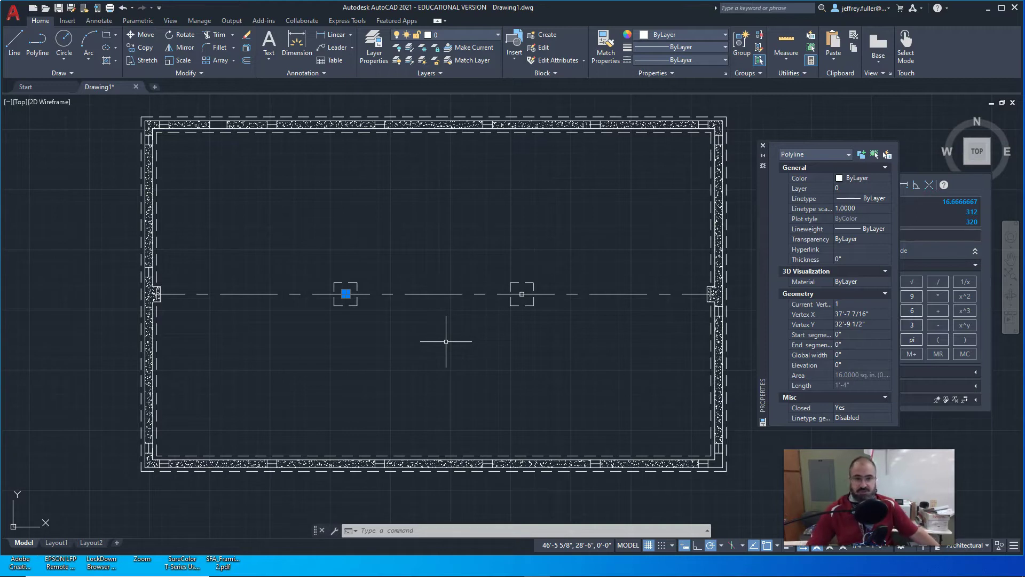
click(432, 328)
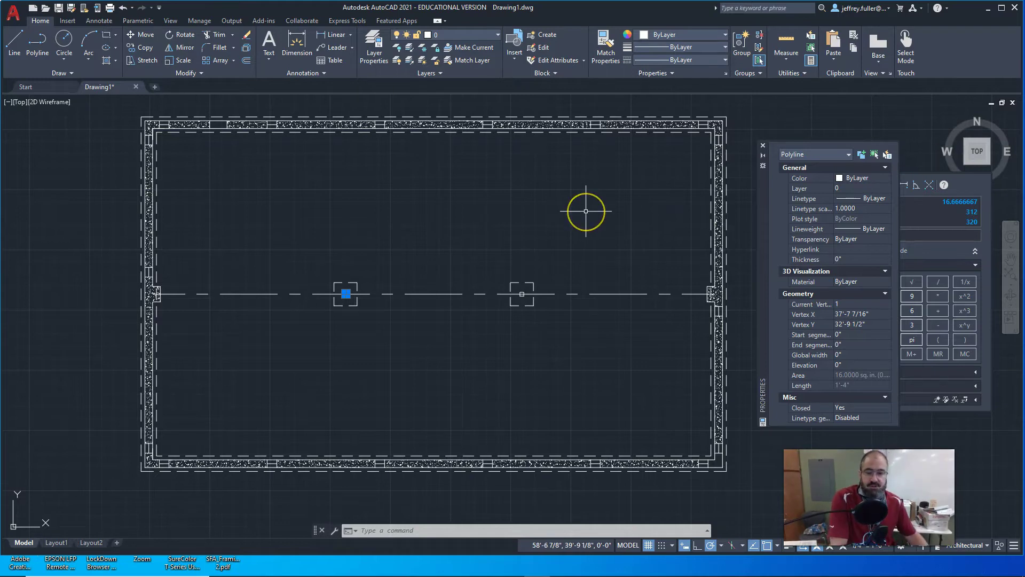
scroll(579, 213, down, 2)
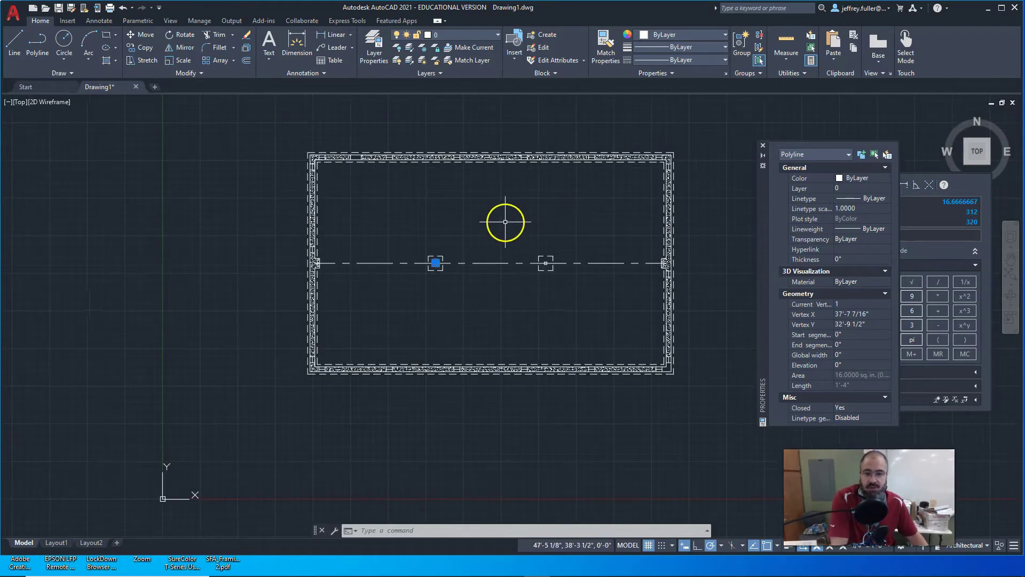
scroll(460, 239, up, 2)
key(Escape)
key(Escape)
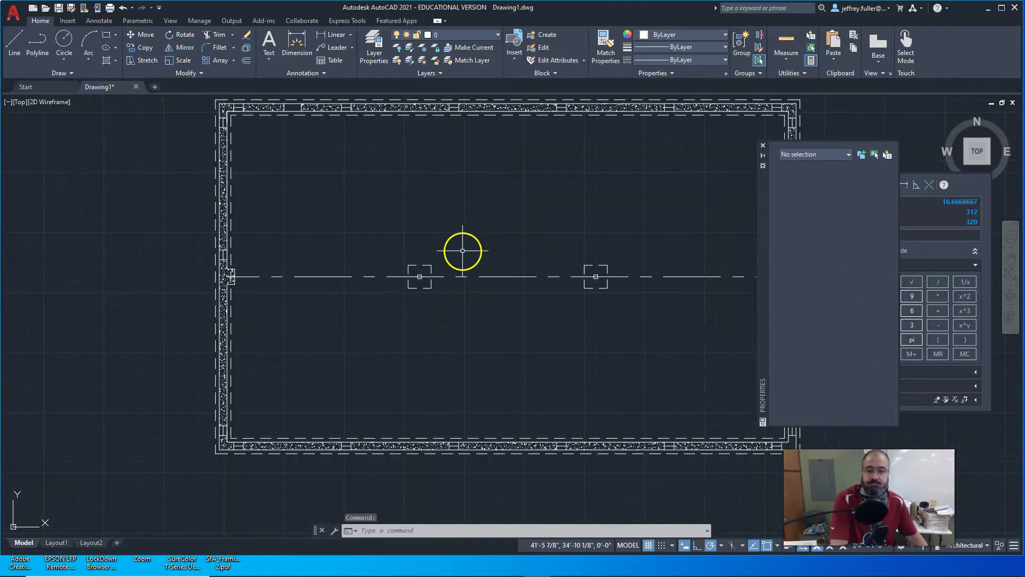
- Read the building code notes above the plan on crawl space vent openings and the access door
middle_drag(451, 265, 430, 308)
scroll(417, 288, down, 1)
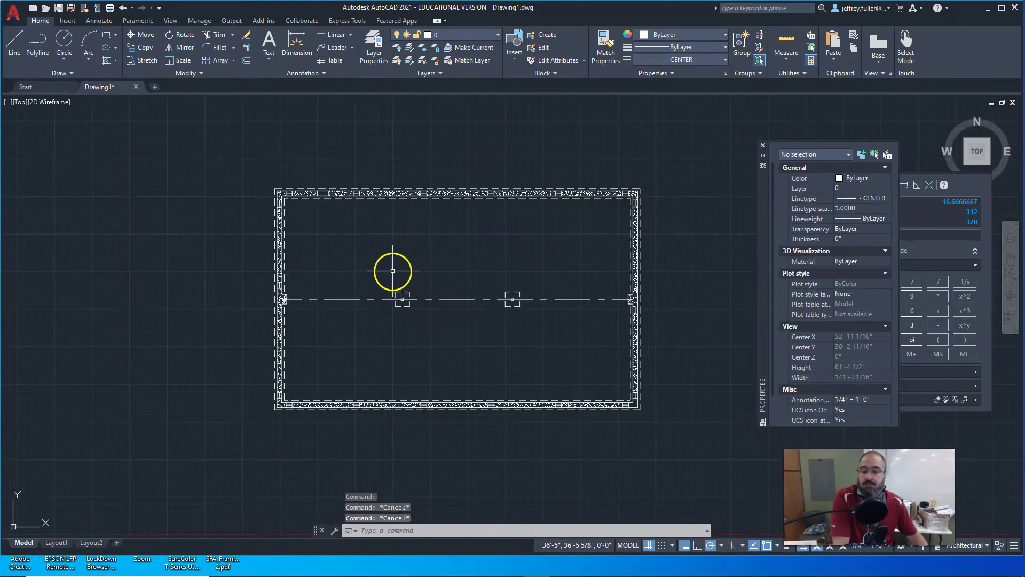
scroll(395, 272, down, 3)
middle_drag(405, 263, 390, 357)
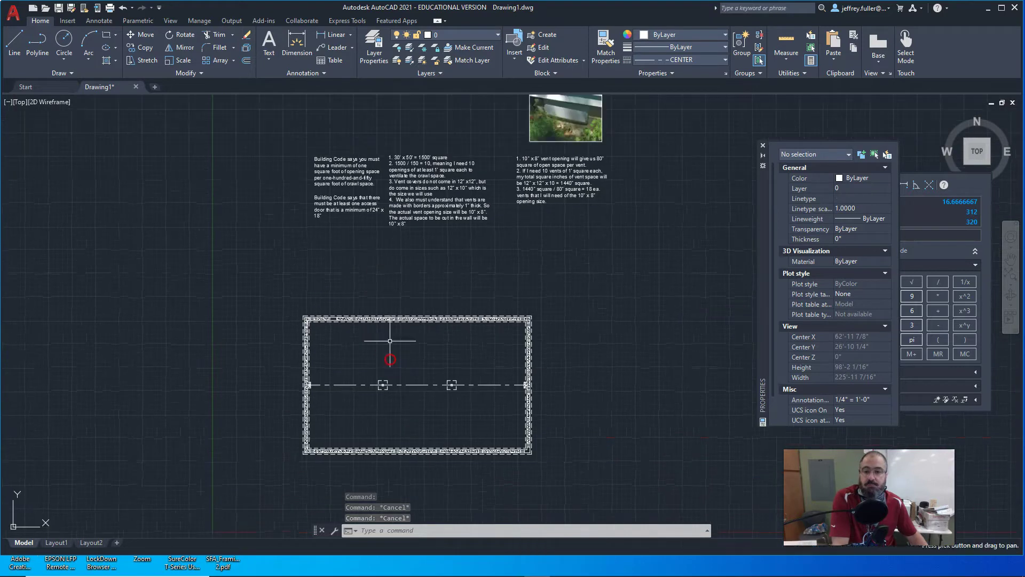
scroll(342, 209, up, 4)
middle_drag(405, 263, 275, 431)
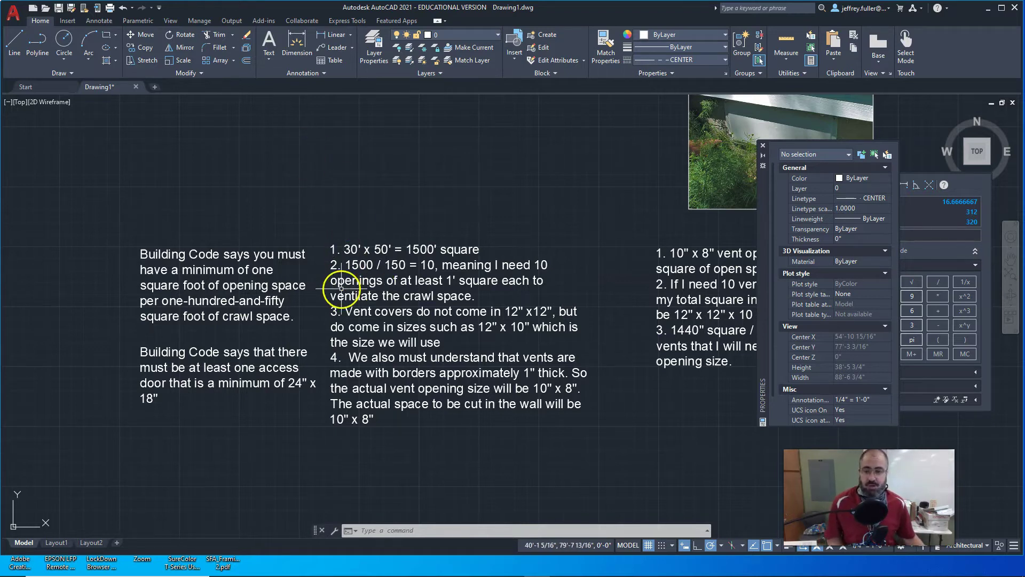
middle_drag(341, 289, 429, 254)
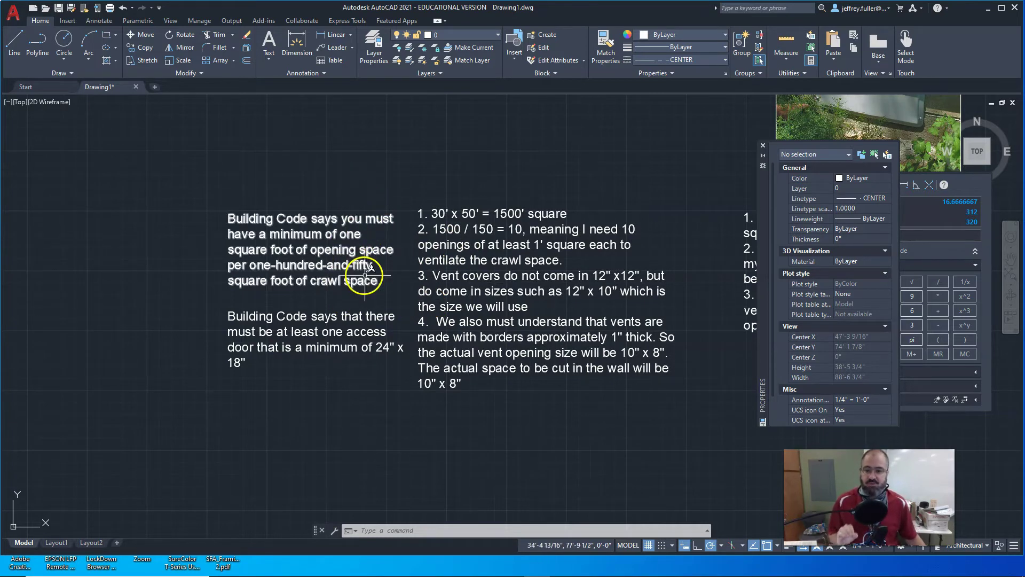
click(392, 272)
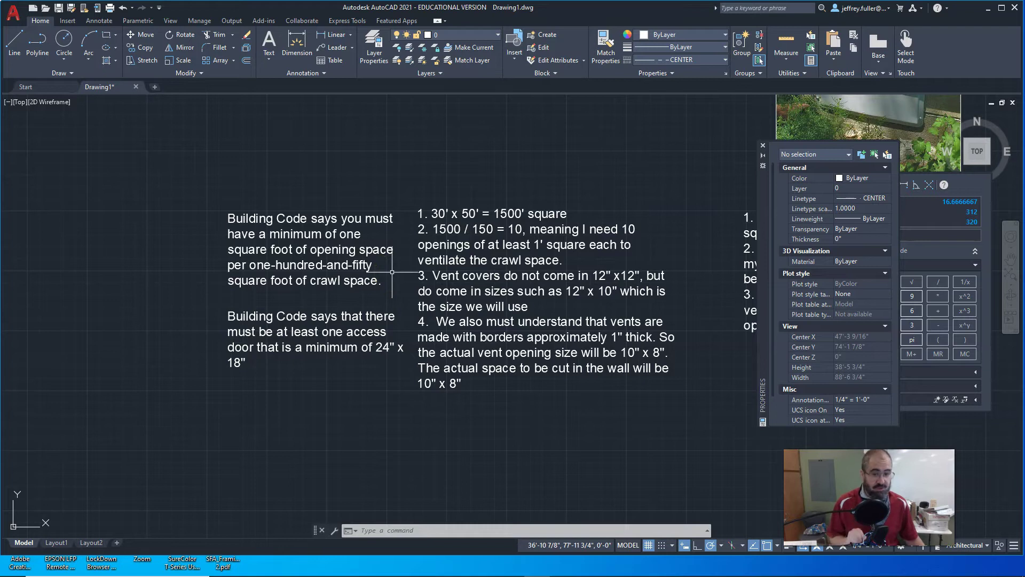
- Examine the access door note for the 24" x 18" minimum alongside the openings in the plan's upper-left foundation wall
scroll(405, 235, down, 2)
scroll(467, 331, down, 1)
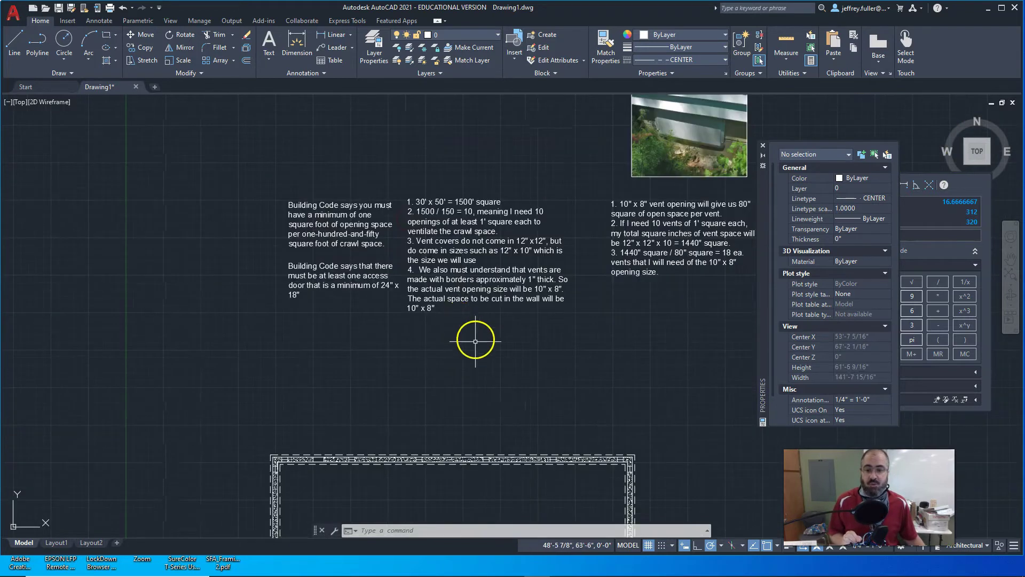
middle_drag(475, 340, 444, 214)
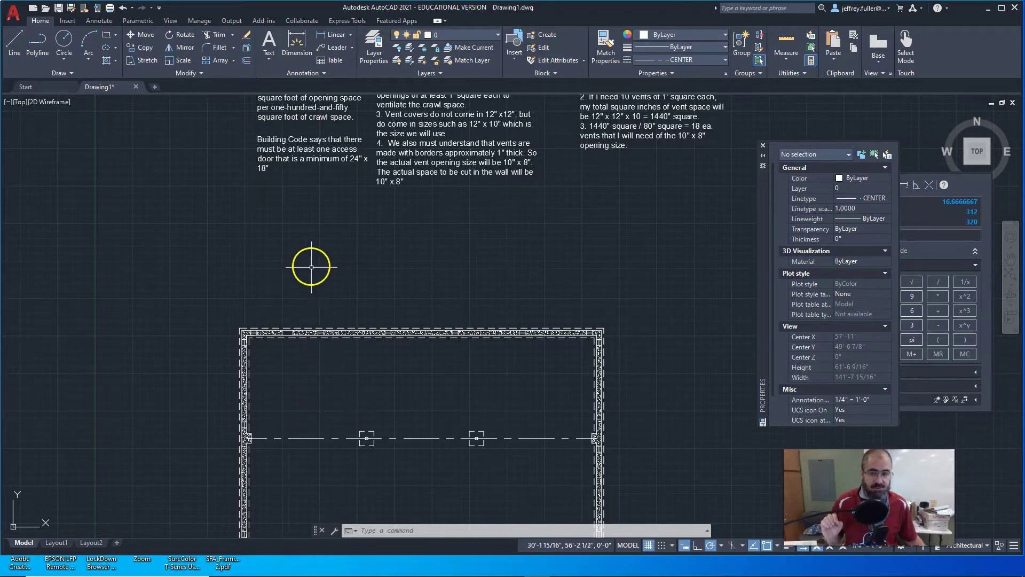
middle_drag(311, 267, 332, 427)
scroll(315, 342, up, 4)
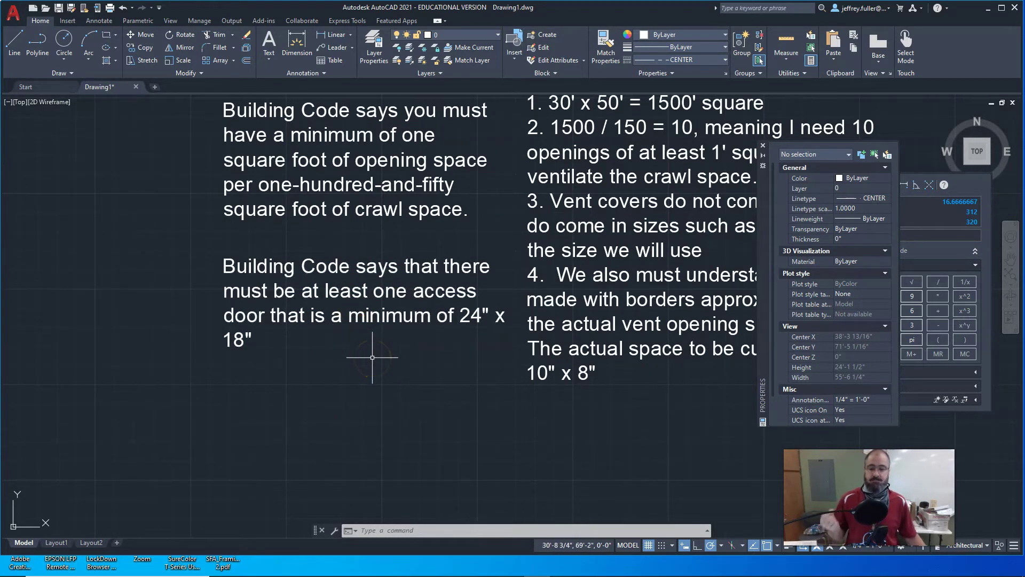
scroll(384, 384, down, 5)
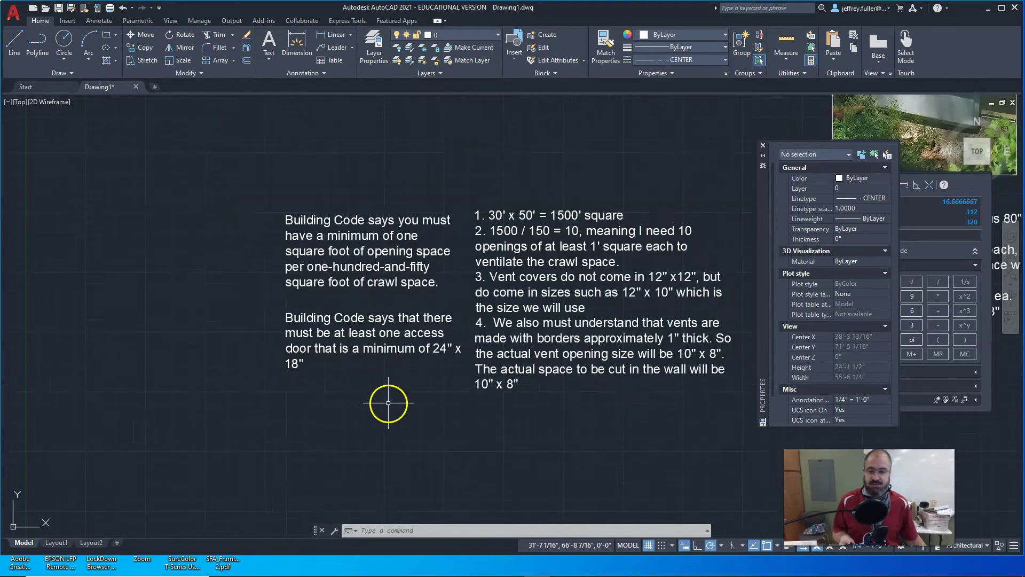
middle_drag(377, 371, 351, 286)
scroll(322, 326, up, 5)
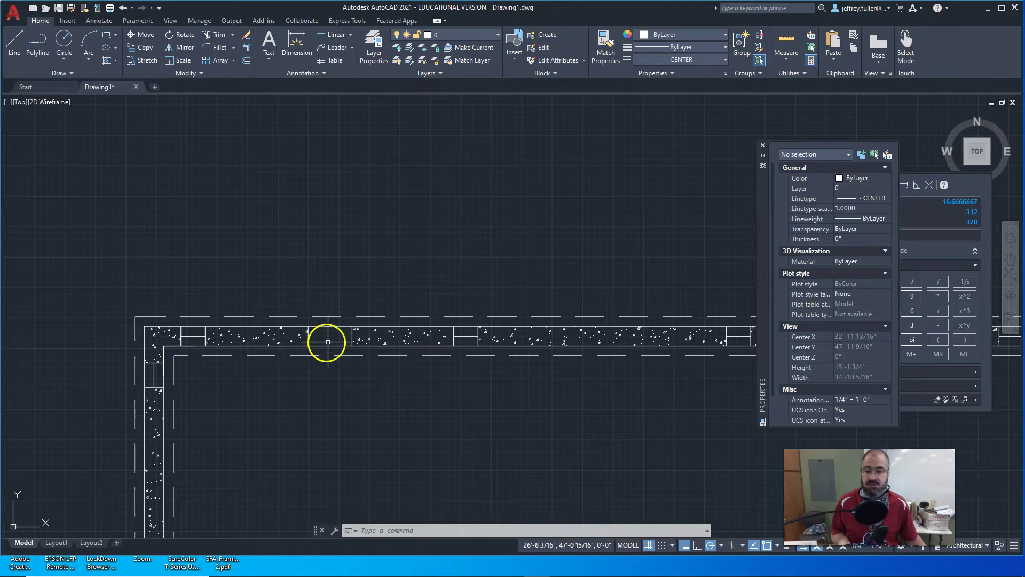
scroll(367, 362, down, 3)
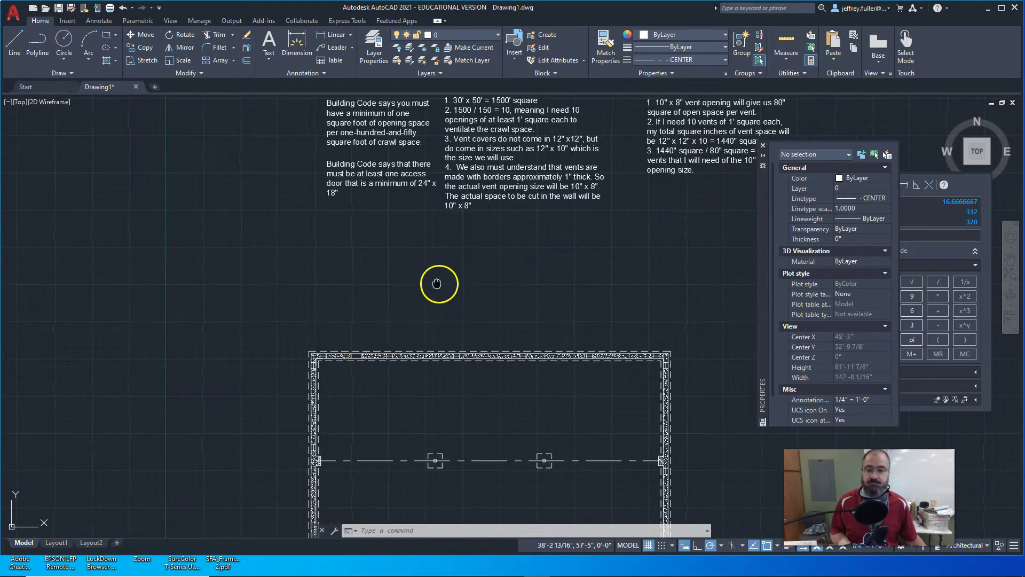
- Read the crawl space area and vent opening calculation for the 30' x 50' foundation and compare it with the plan
middle_drag(435, 282, 358, 424)
scroll(388, 316, down, 2)
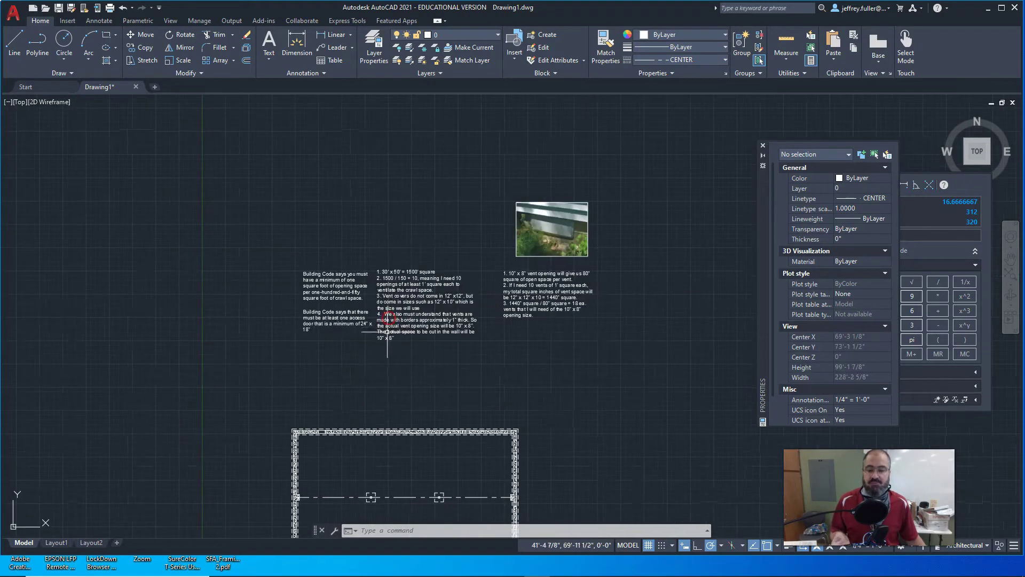
middle_drag(398, 348, 385, 276)
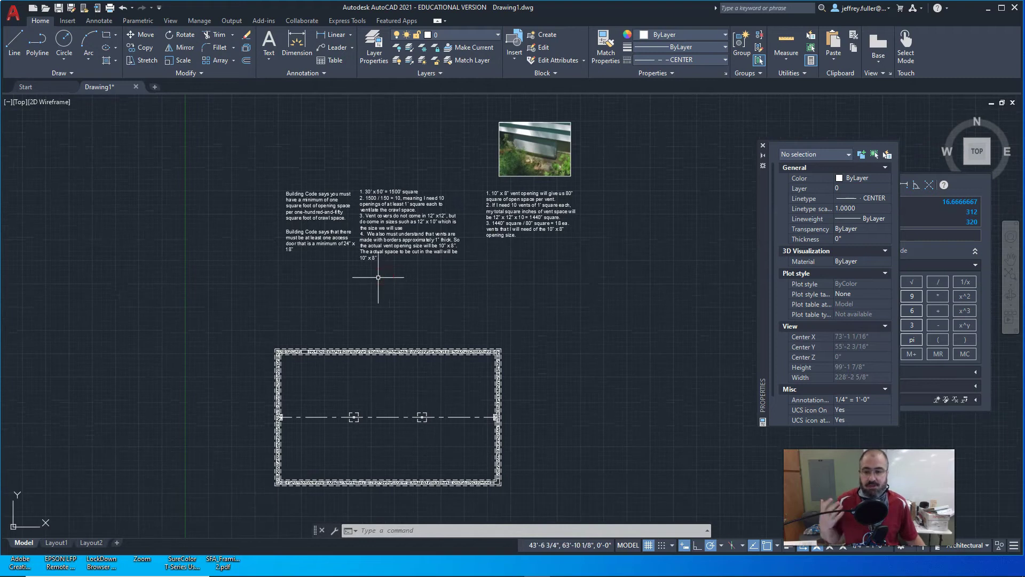
middle_drag(380, 201, 389, 233)
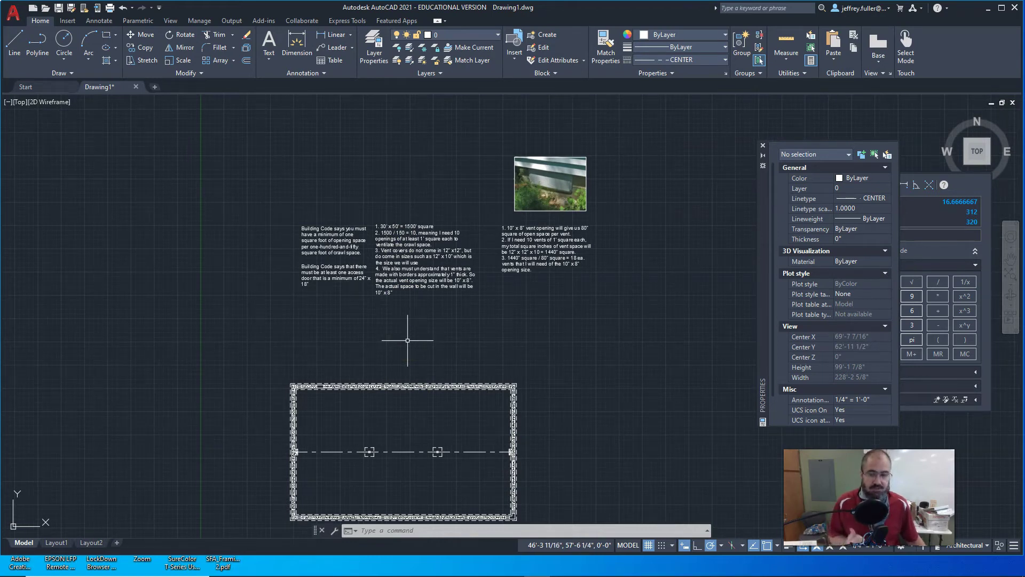
middle_drag(407, 340, 393, 307)
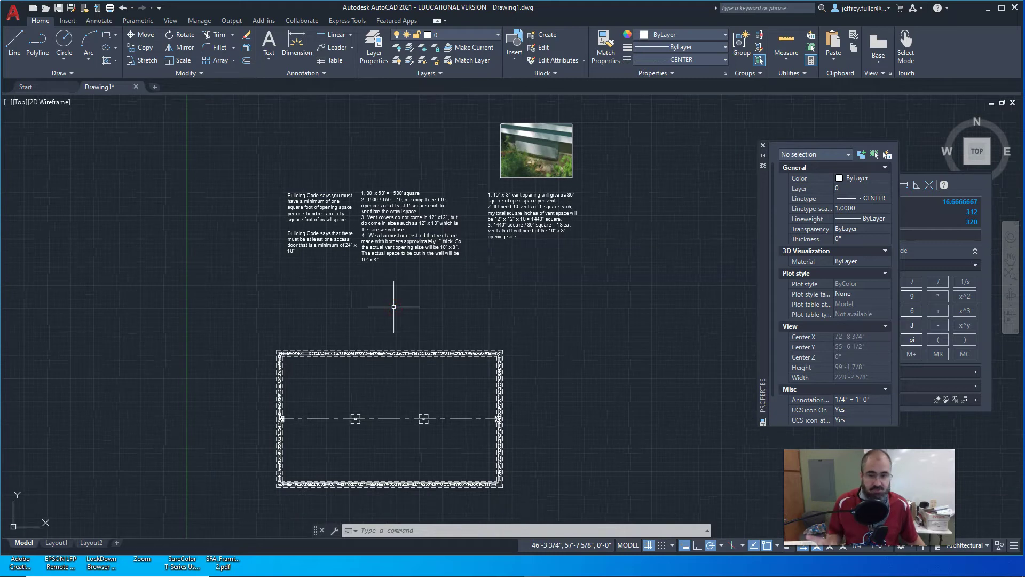
scroll(384, 245, up, 4)
mouse_move(323, 234)
middle_down()
mouse_move(322, 257)
mouse_move(368, 295)
middle_up()
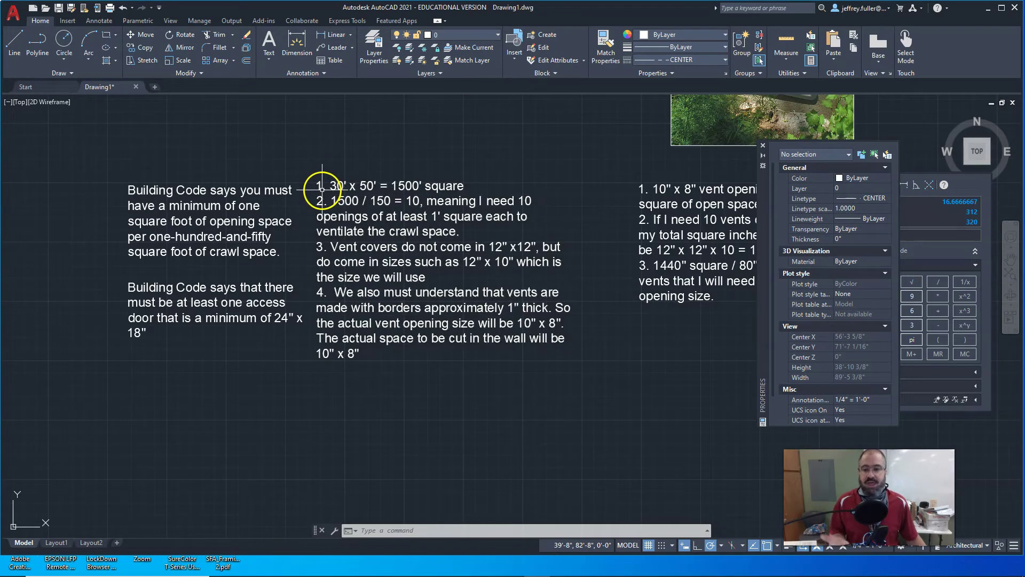
scroll(427, 320, down, 6)
middle_drag(446, 391, 413, 289)
scroll(375, 350, up, 4)
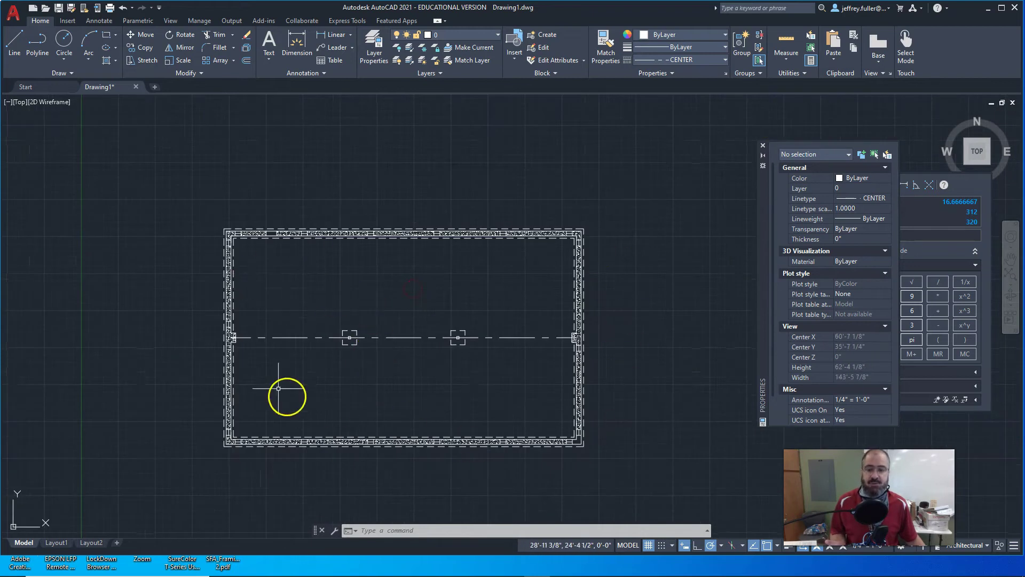
middle_drag(411, 176, 403, 403)
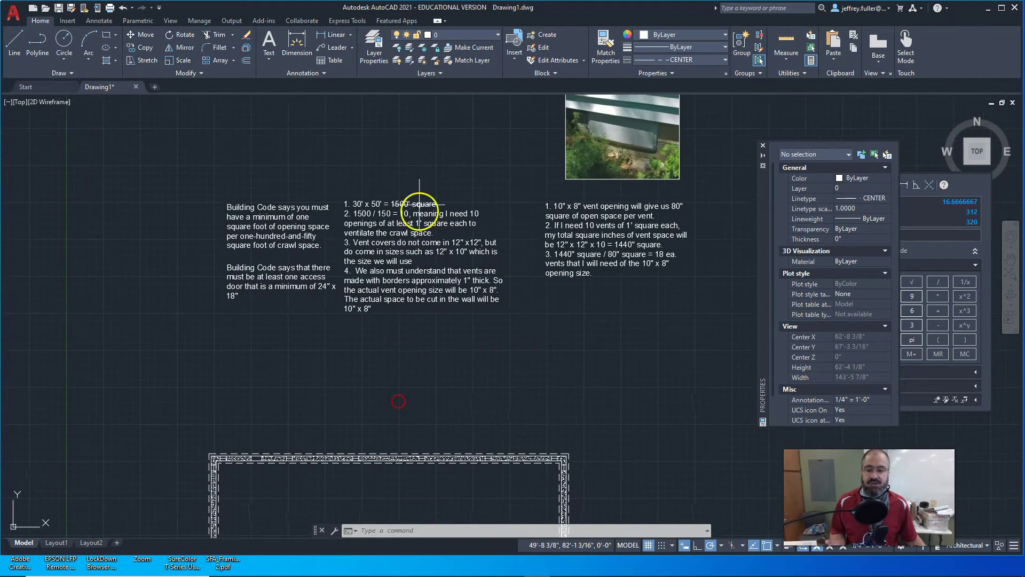
scroll(410, 204, up, 2)
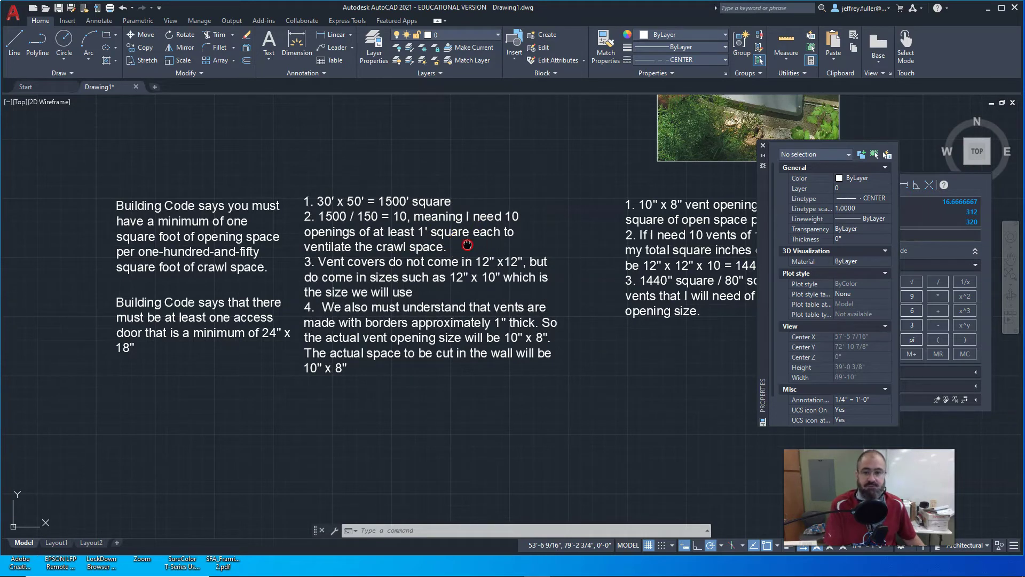
- Examine the crawl space vent photo and read notes 3 and 4 on vent cover sizes and border thickness
middle_drag(473, 230, 460, 199)
mouse_move(525, 225)
middle_down()
mouse_move(480, 236)
mouse_move(370, 462)
middle_up()
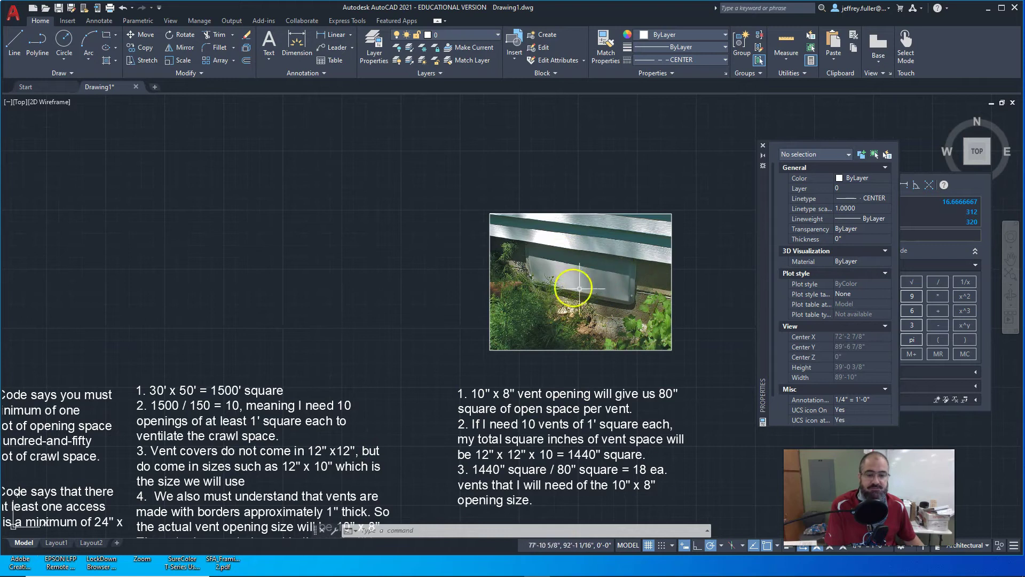
mouse_move(377, 355)
middle_down()
mouse_move(435, 256)
mouse_move(454, 190)
middle_up()
middle_drag(331, 304, 362, 283)
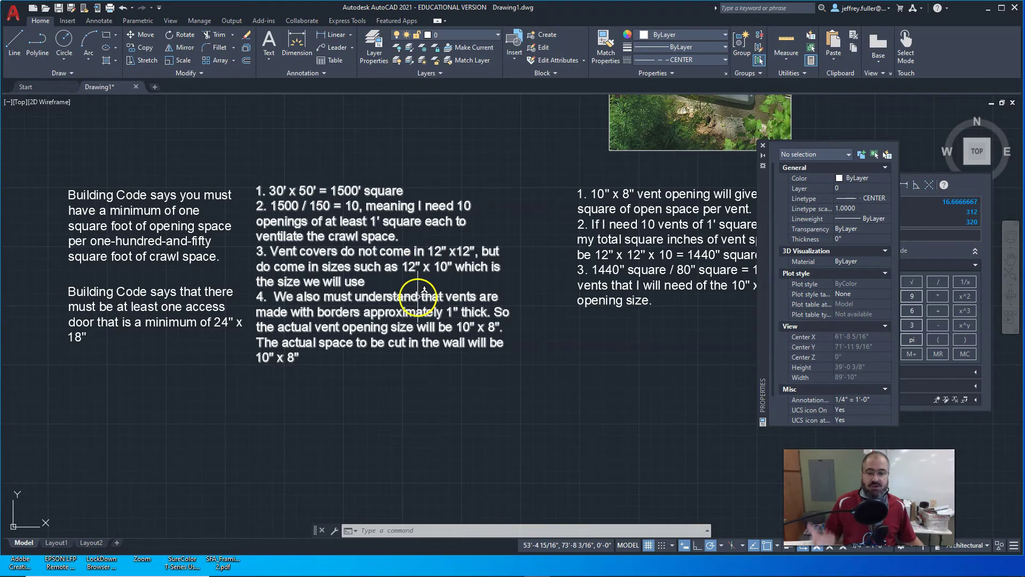
mouse_move(420, 274)
middle_down()
mouse_move(481, 220)
mouse_move(476, 230)
mouse_move(468, 211)
middle_up()
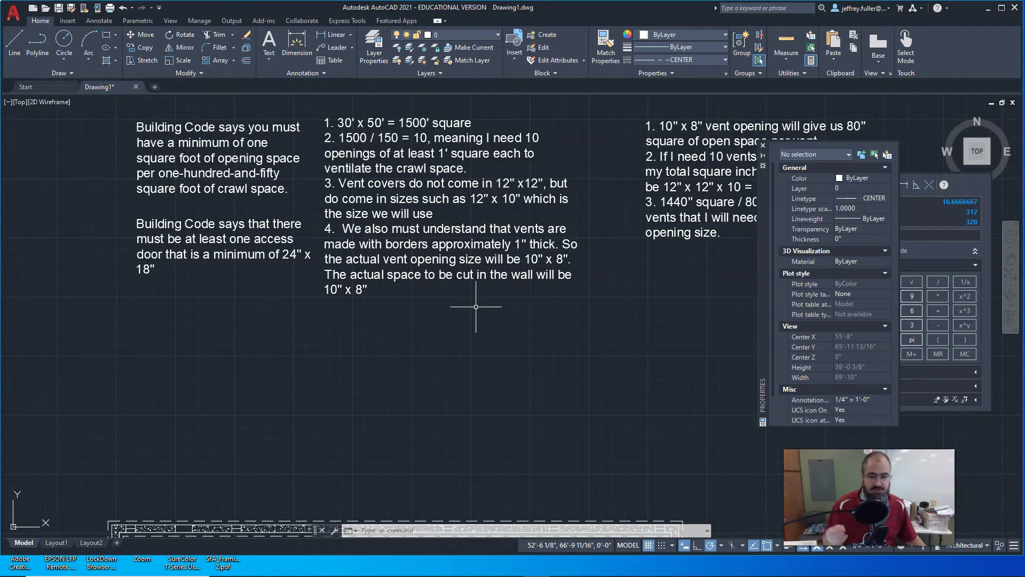
middle_drag(499, 307, 469, 313)
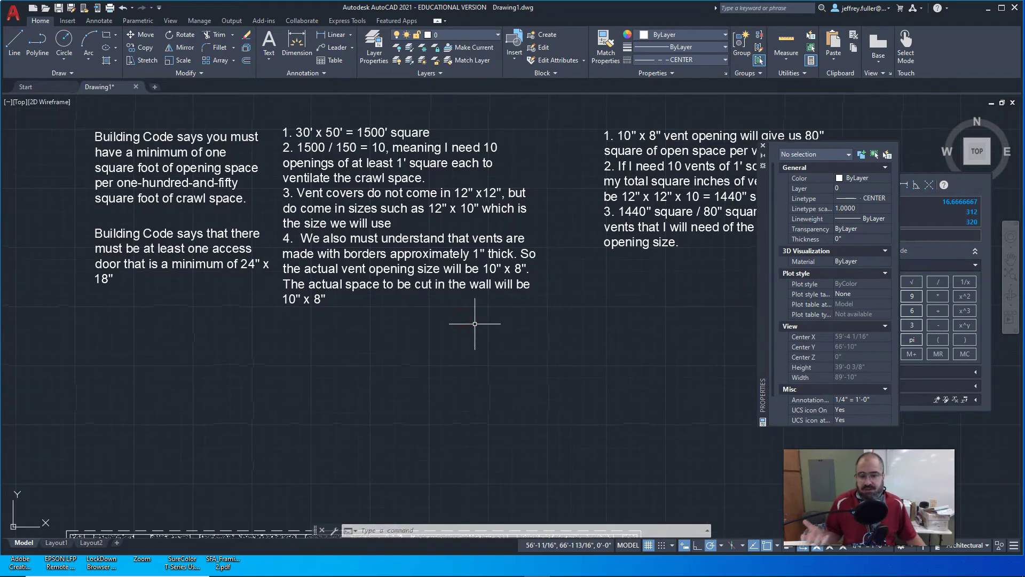
click(487, 322)
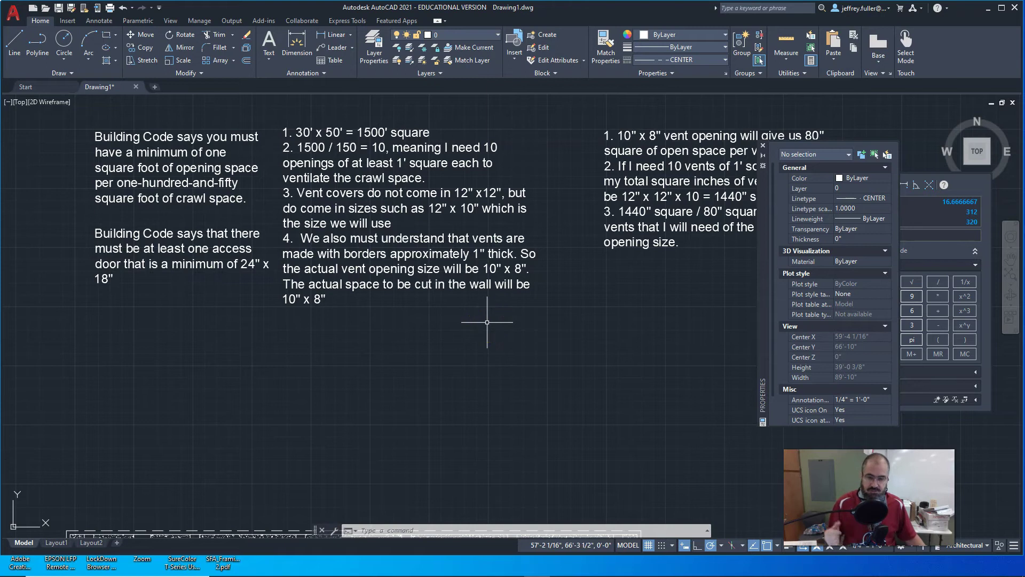
click(473, 342)
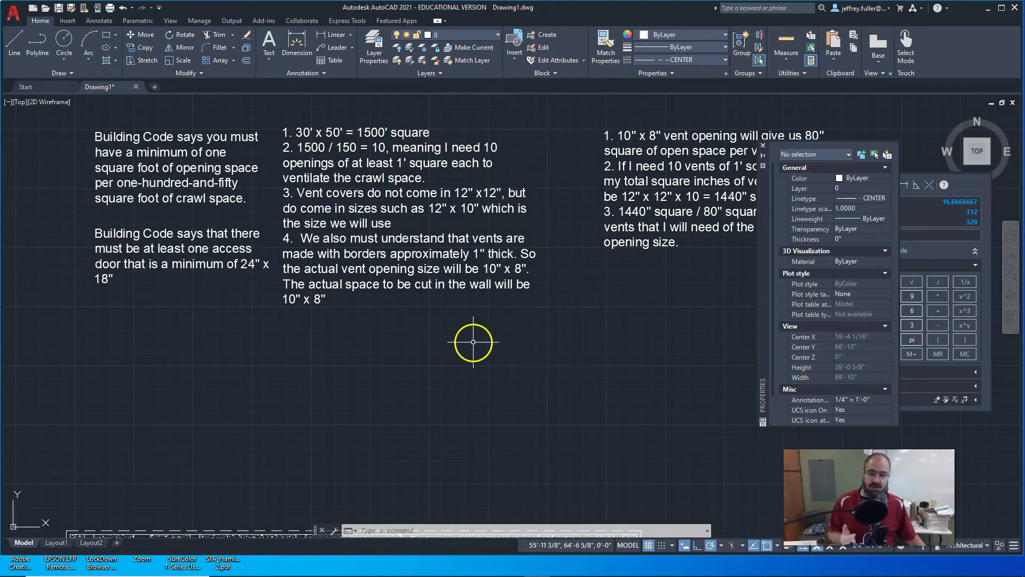
middle_drag(473, 342, 483, 327)
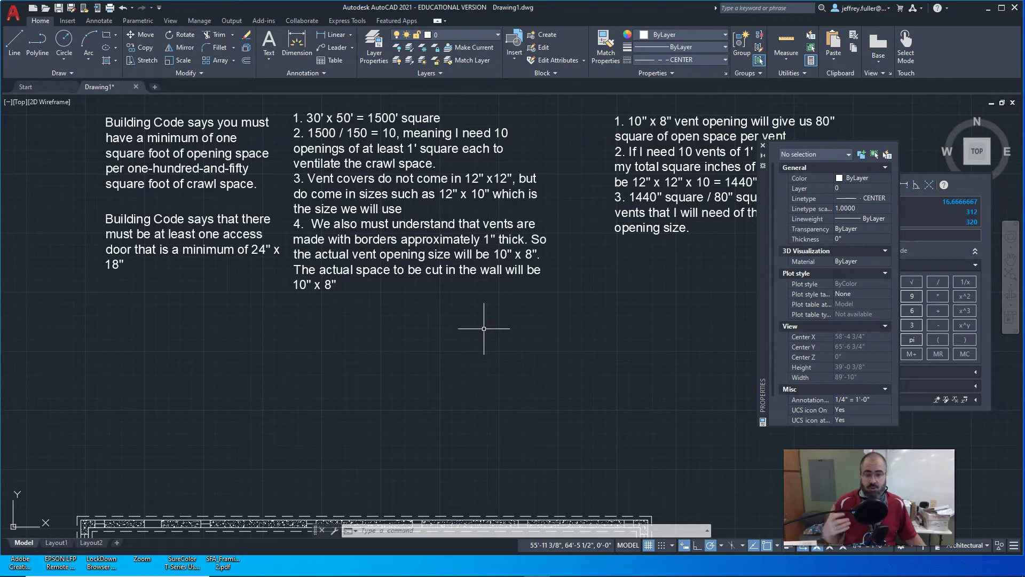
middle_drag(465, 316, 451, 315)
click(451, 288)
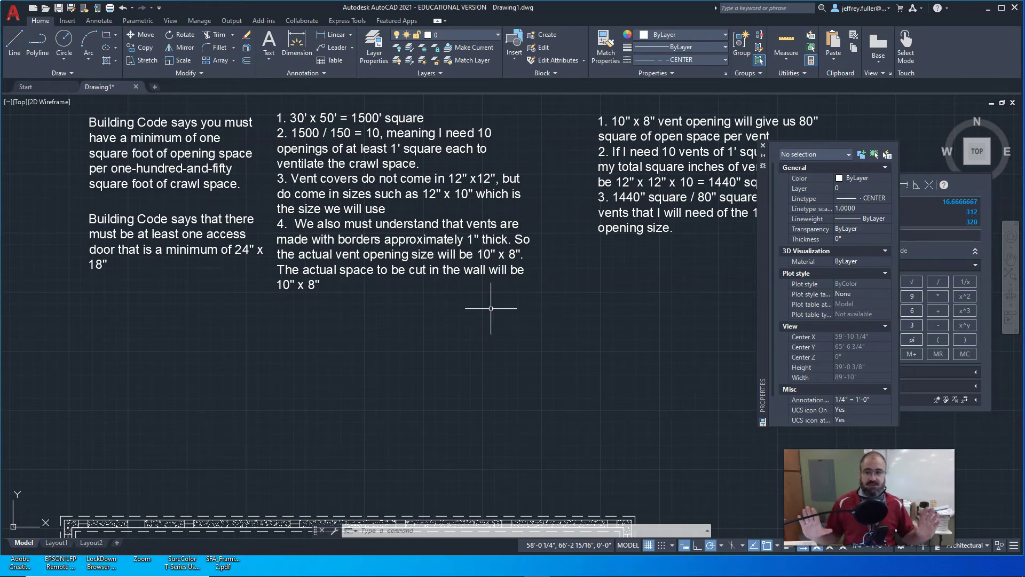
- Inspect the vent photo up close and read the notes beneath it on the number of 10" x 8" vents needed
middle_drag(659, 214, 494, 323)
middle_drag(547, 207, 549, 233)
scroll(566, 192, up, 4)
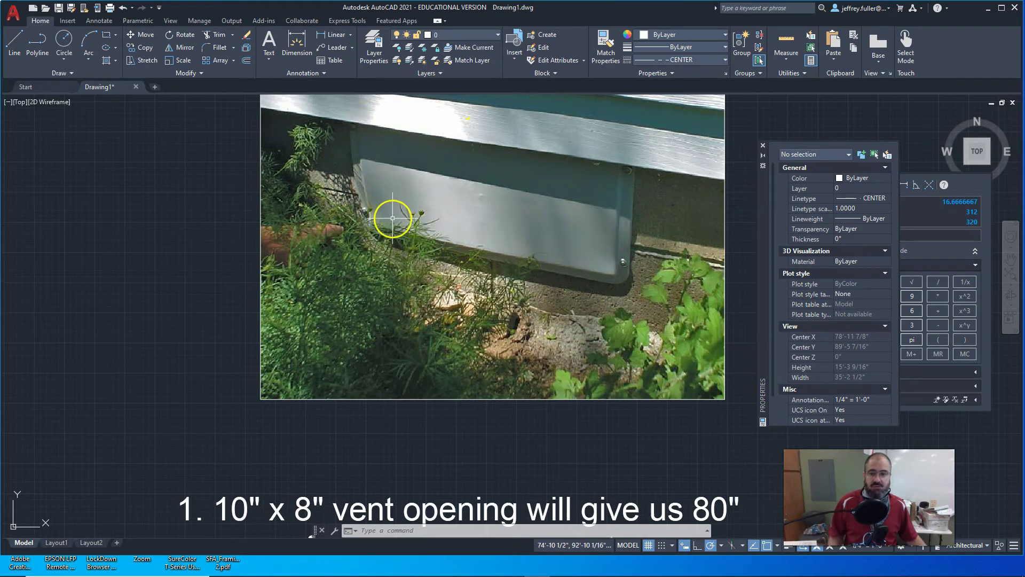
scroll(392, 218, down, 6)
scroll(422, 224, up, 3)
scroll(440, 255, up, 2)
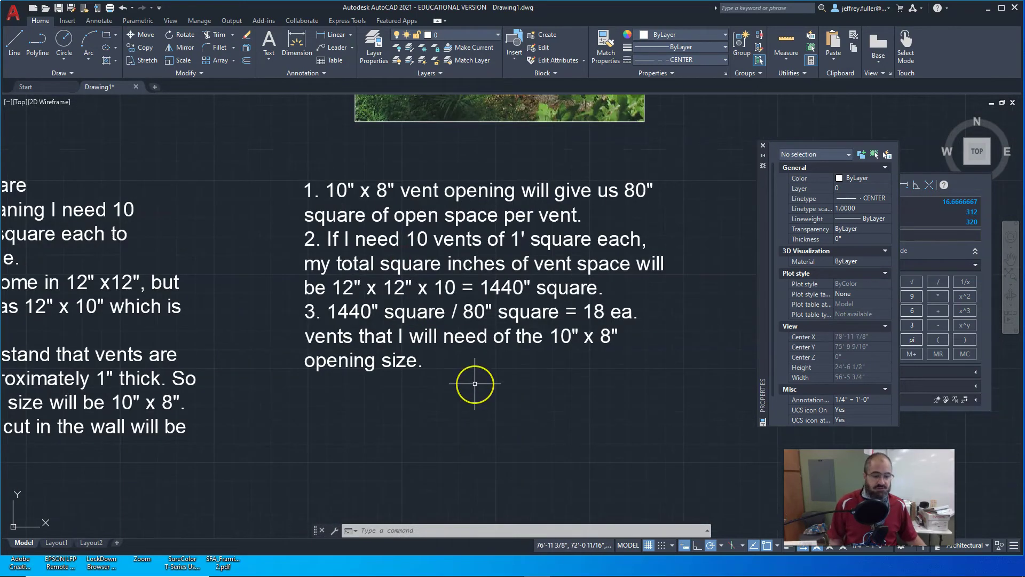
middle_drag(471, 383, 483, 379)
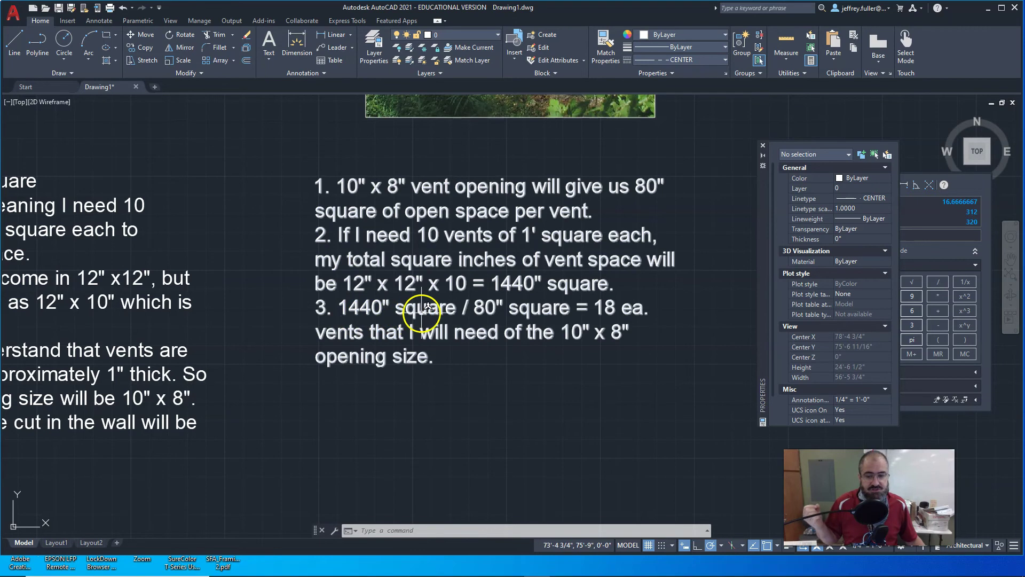
scroll(438, 304, down, 2)
middle_drag(438, 305, 592, 294)
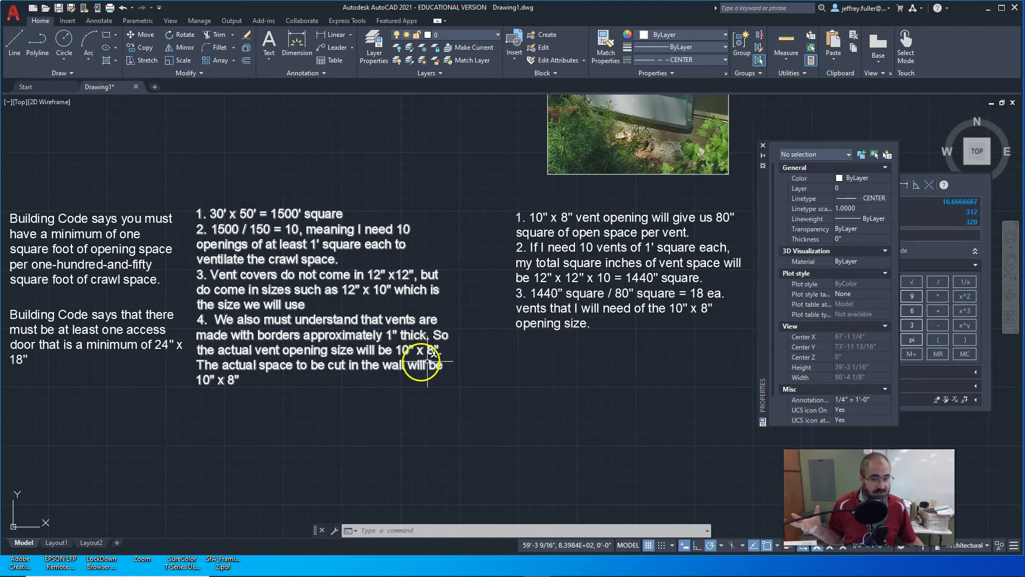
middle_drag(448, 328, 299, 324)
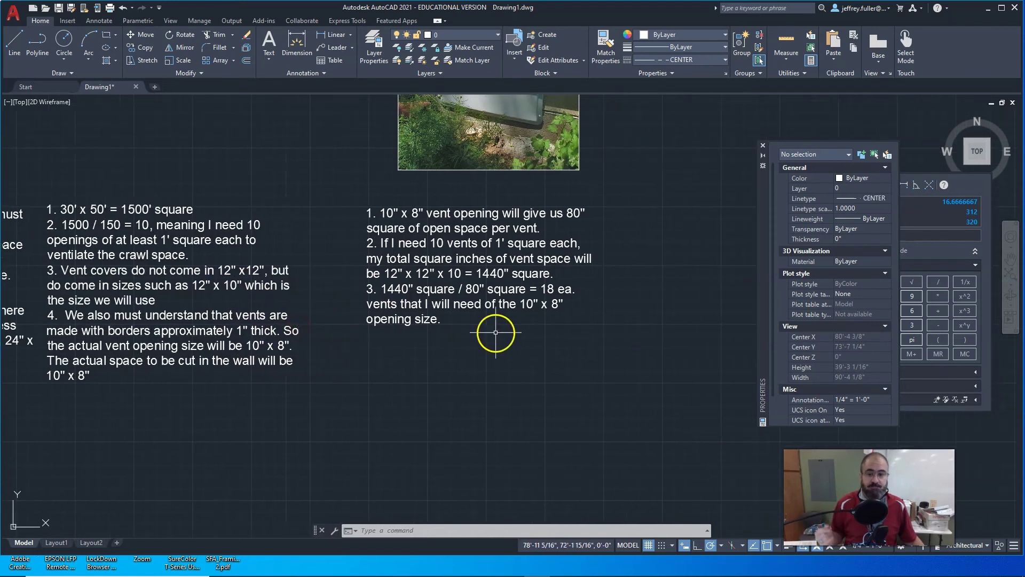
scroll(491, 307, up, 2)
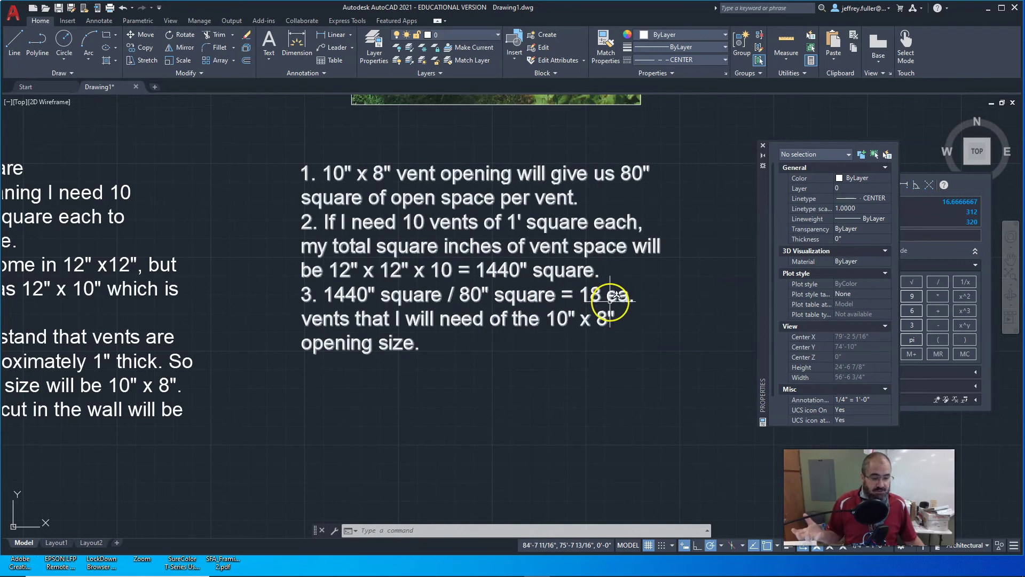
middle_drag(316, 393, 341, 372)
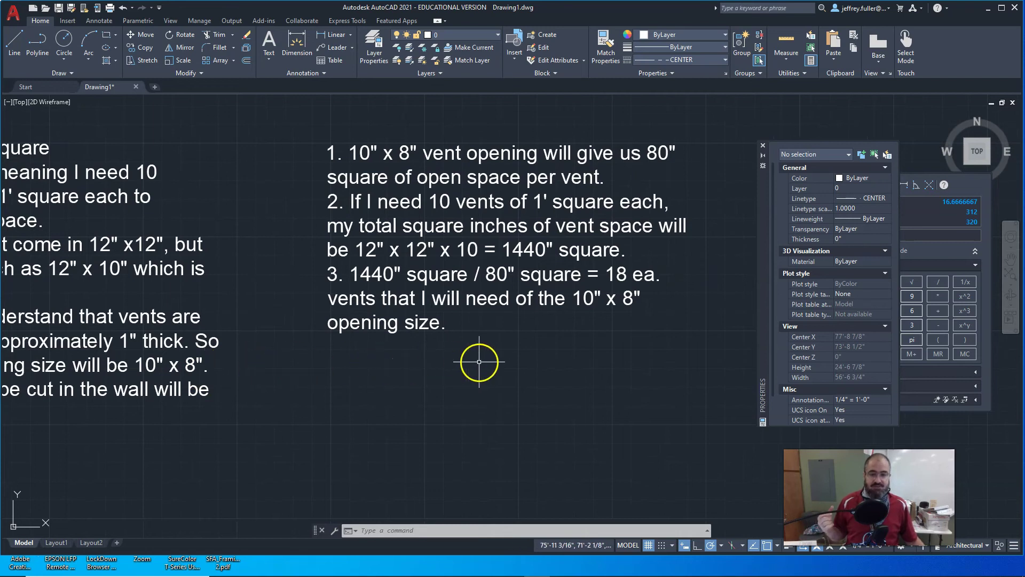
scroll(474, 356, down, 2)
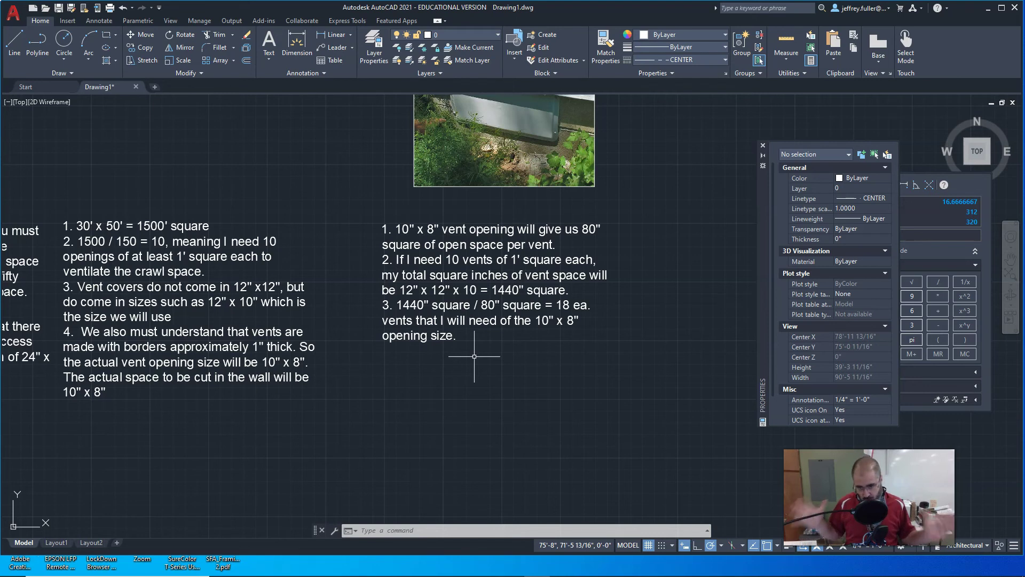
- Examine how the vent openings are distributed around the four foundation walls in the plan
scroll(474, 356, down, 6)
scroll(385, 297, up, 4)
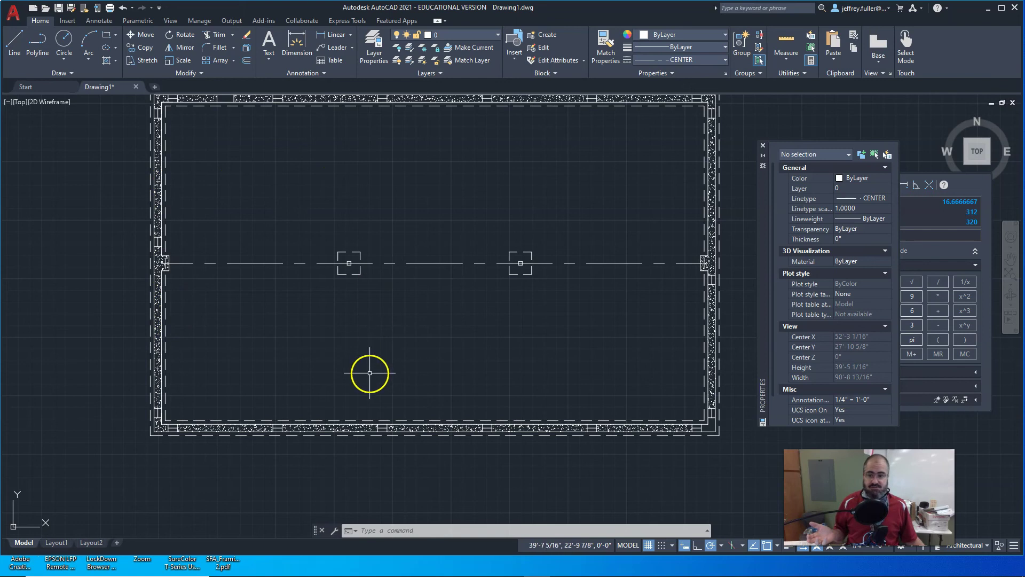
scroll(567, 313, down, 2)
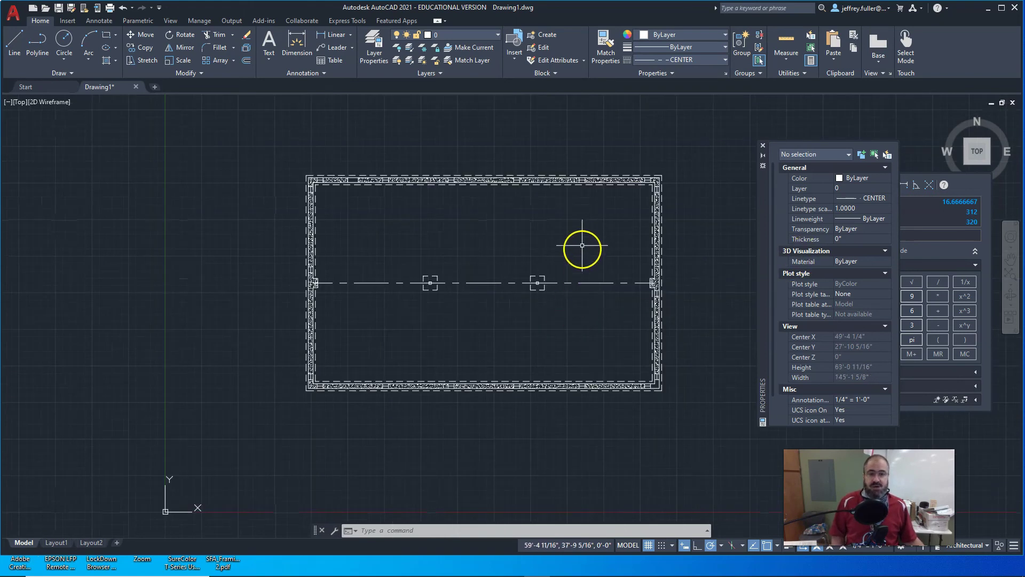
middle_drag(584, 245, 483, 242)
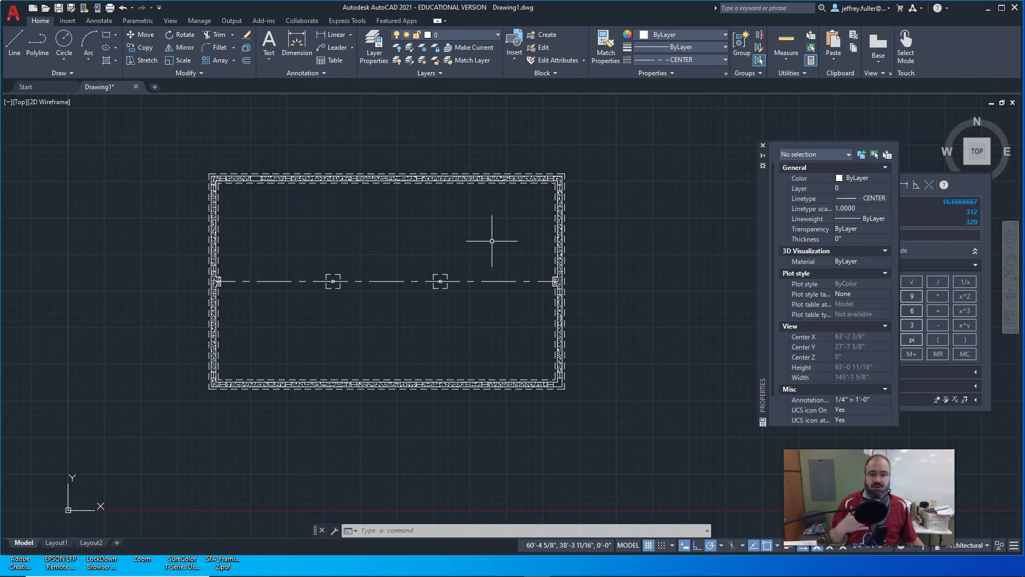
mouse_move(492, 242)
middle_down()
mouse_move(520, 257)
mouse_move(460, 210)
mouse_move(474, 229)
middle_up()
scroll(478, 242, up, 3)
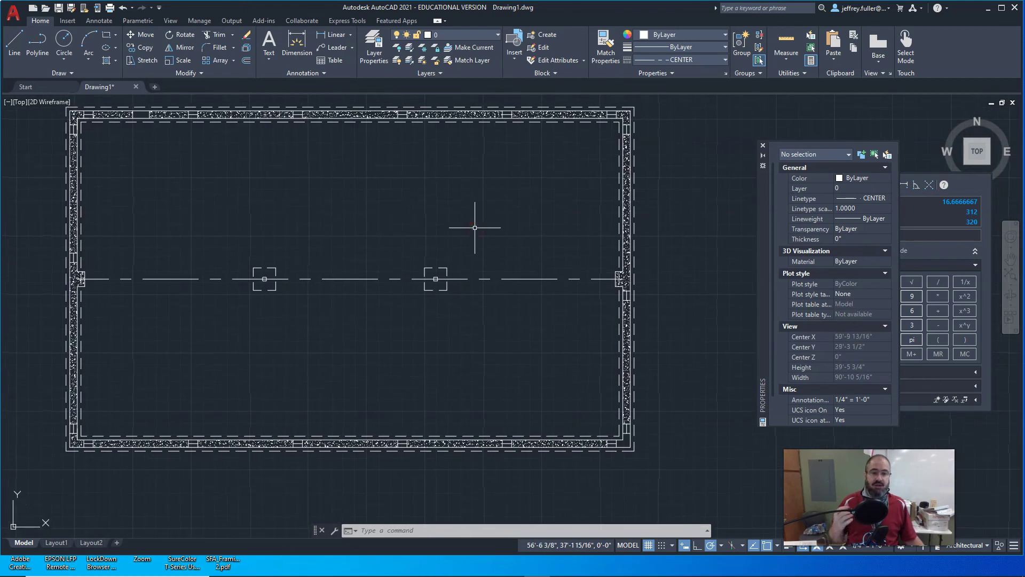
scroll(473, 225, down, 4)
middle_drag(499, 229, 411, 247)
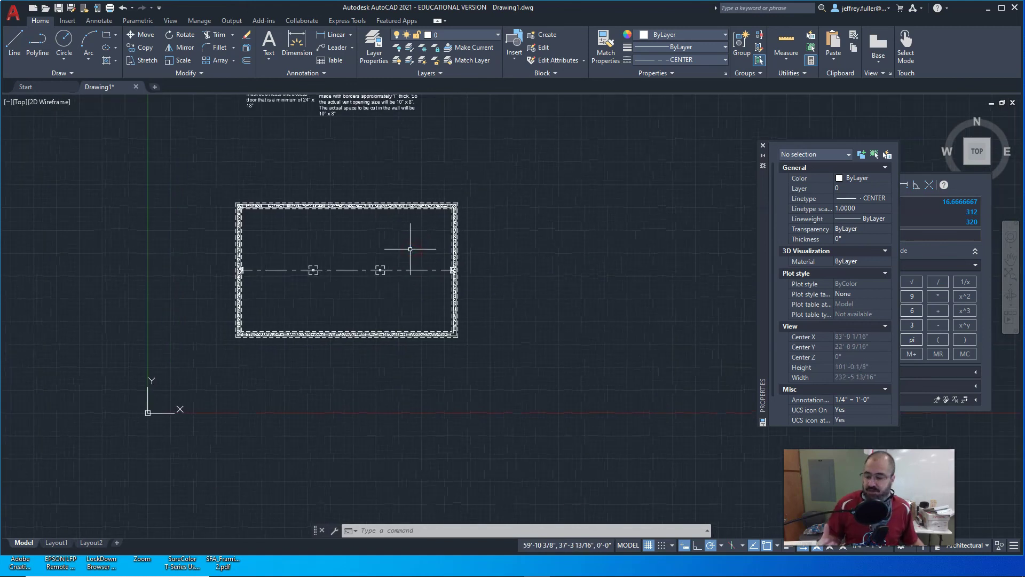
- Move the Properties and QuickCalc palettes clear of the notes beneath the vent photo
scroll(393, 245, up, 1)
middle_drag(393, 245, 420, 257)
scroll(413, 173, up, 2)
middle_drag(414, 173, 427, 331)
scroll(457, 235, up, 2)
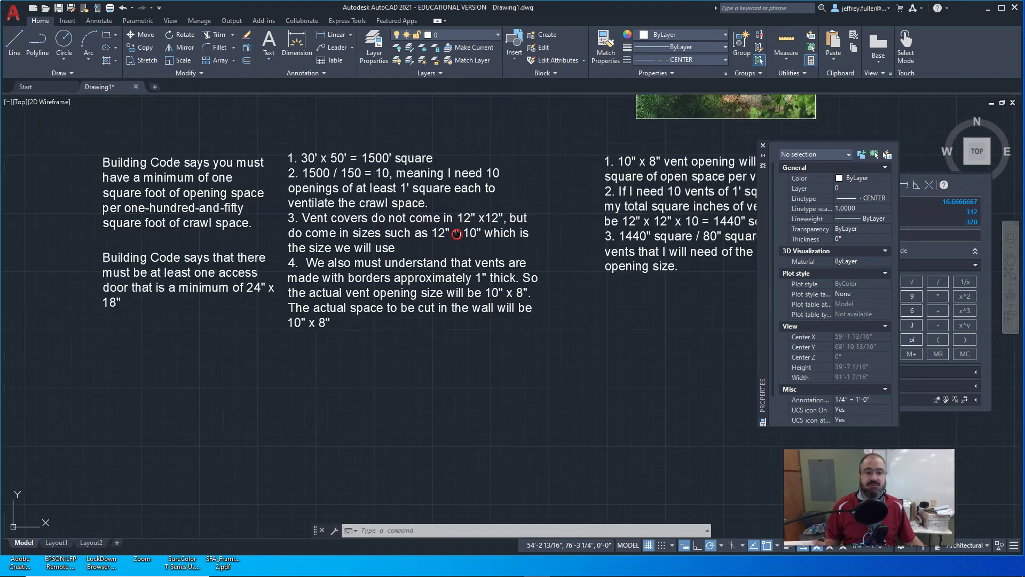
middle_drag(456, 233, 447, 263)
drag(766, 200, 845, 208)
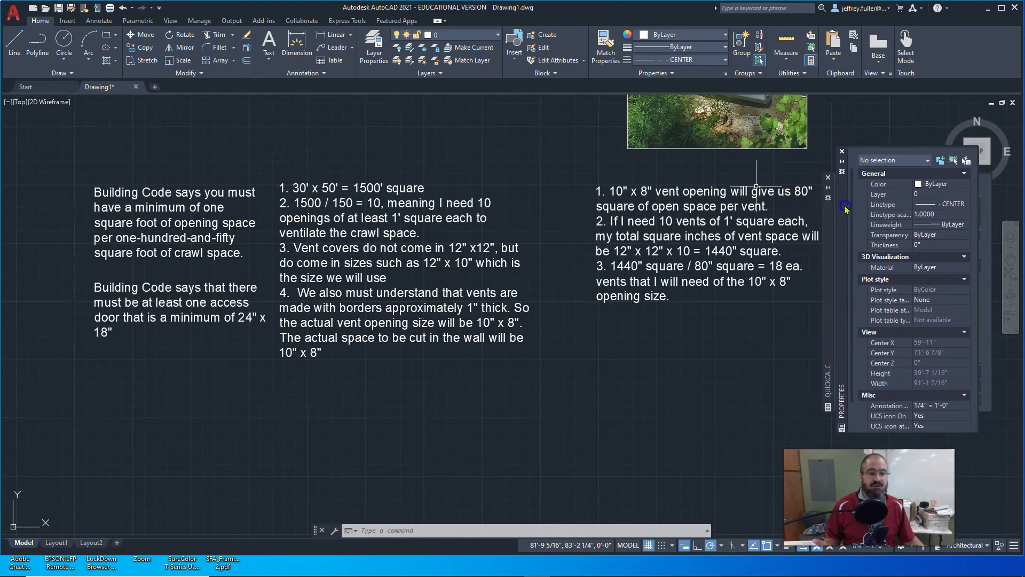
drag(828, 267, 854, 277)
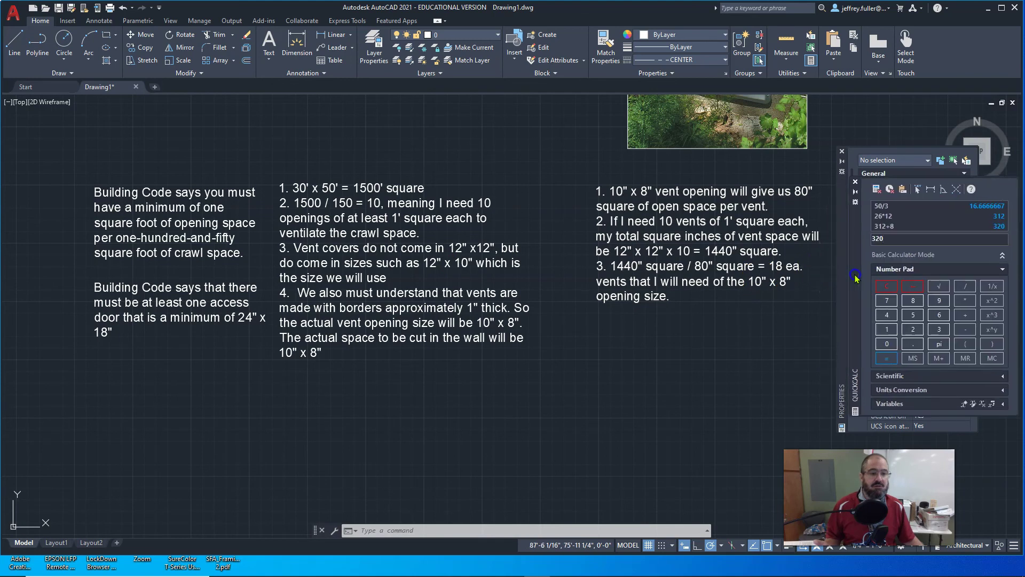
mouse_move(604, 347)
middle_down()
mouse_move(626, 355)
mouse_move(622, 345)
mouse_move(579, 347)
mouse_move(591, 348)
mouse_move(595, 372)
middle_up()
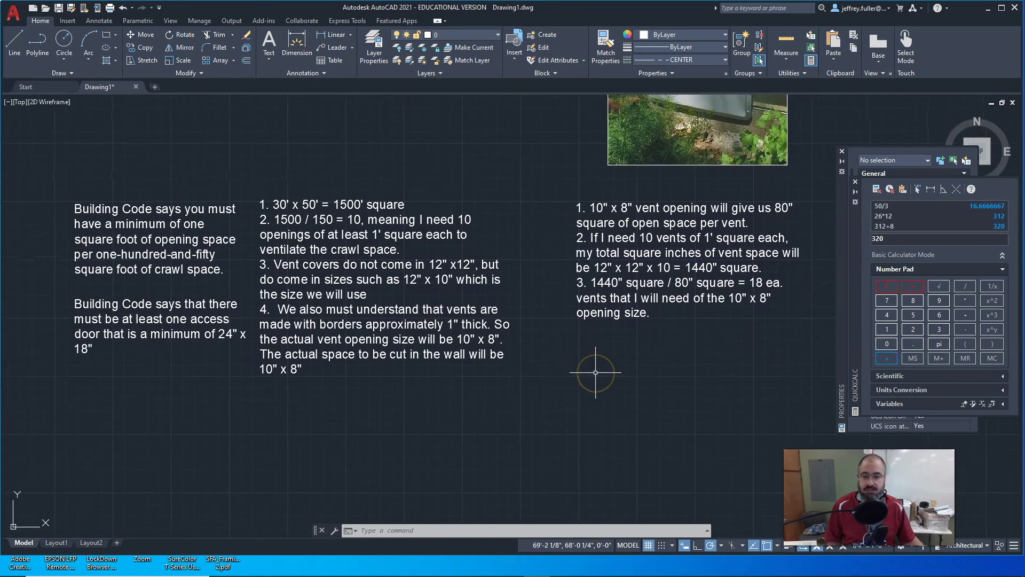